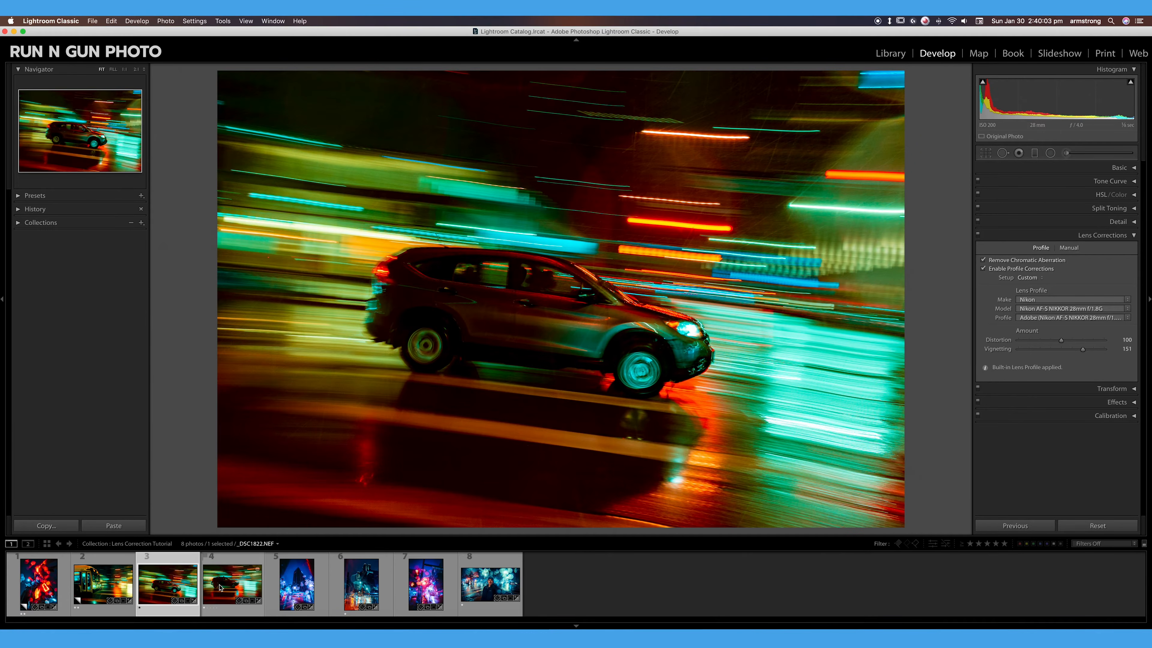
- Look through the tower, street-sign, wet-street and selfie photos in the Lens Correction Tutorial collection
{"action": "left_click", "coordinate": [299, 592]}
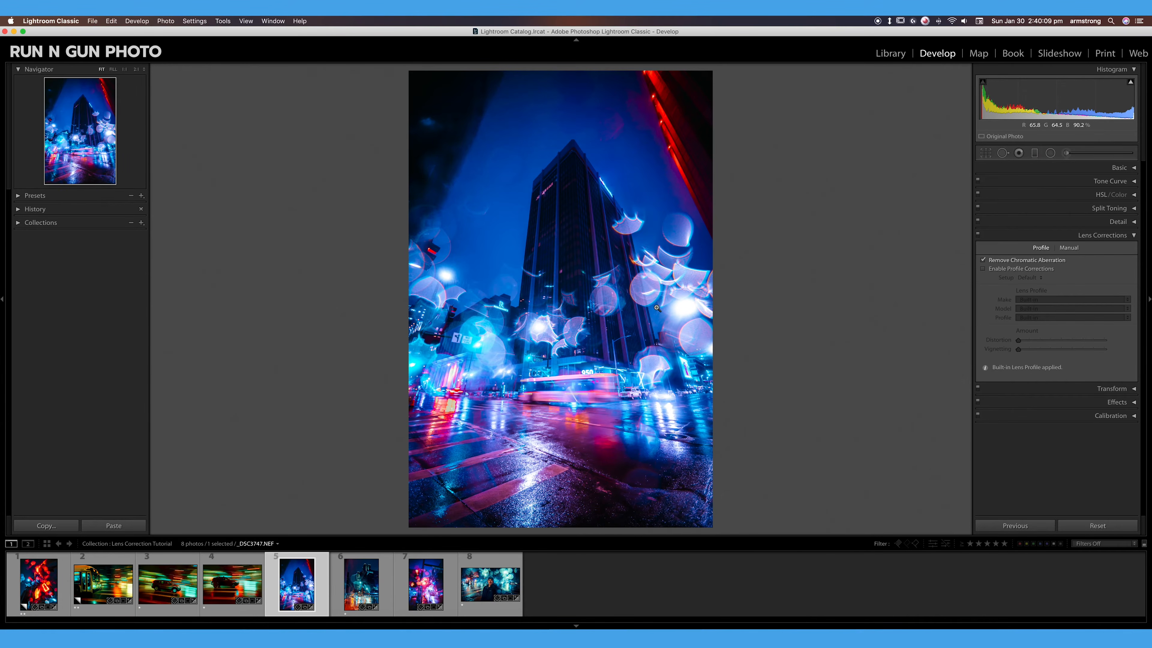
{"action": "left_click", "coordinate": [416, 591]}
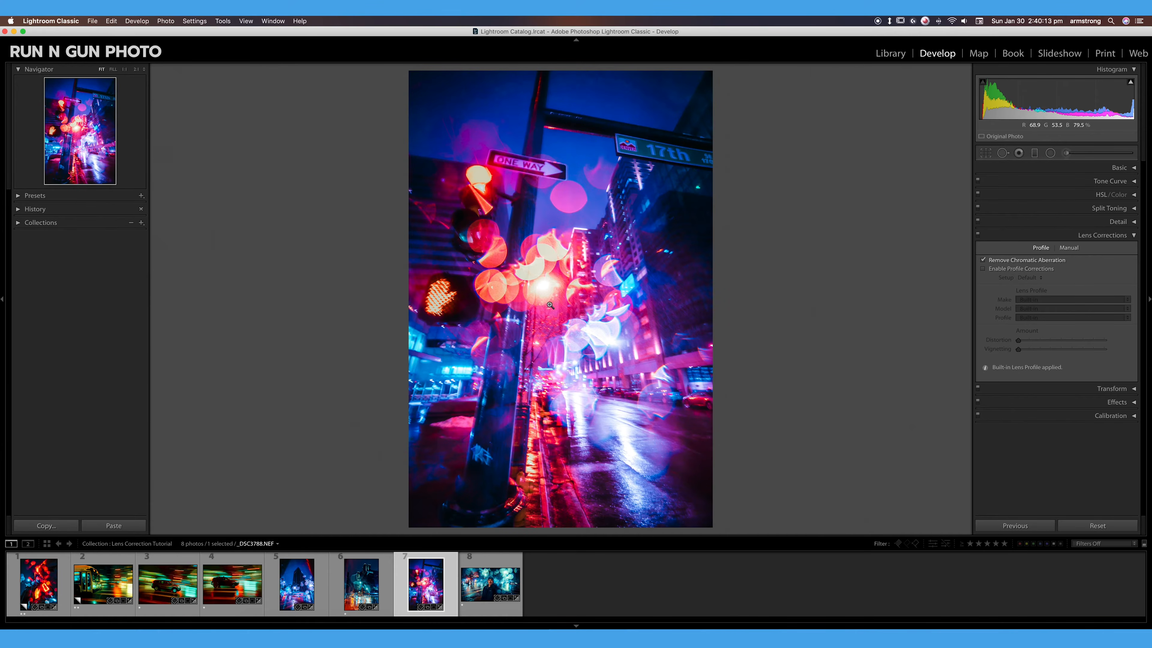
{"action": "left_click", "coordinate": [362, 588]}
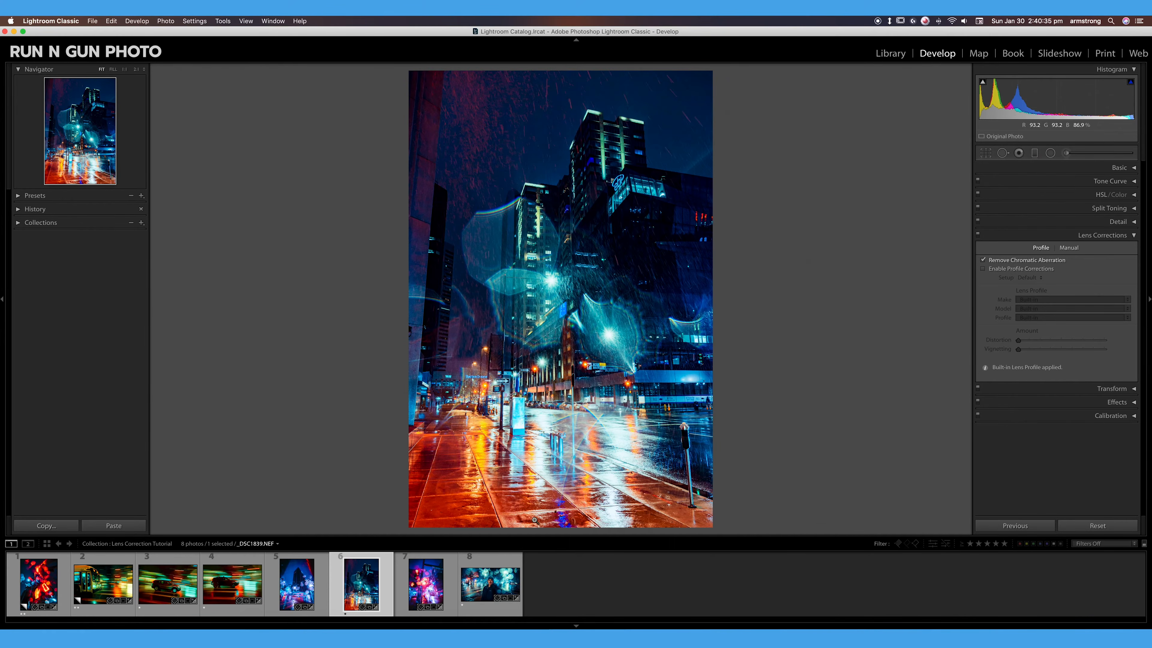
{"action": "left_click", "coordinate": [491, 584]}
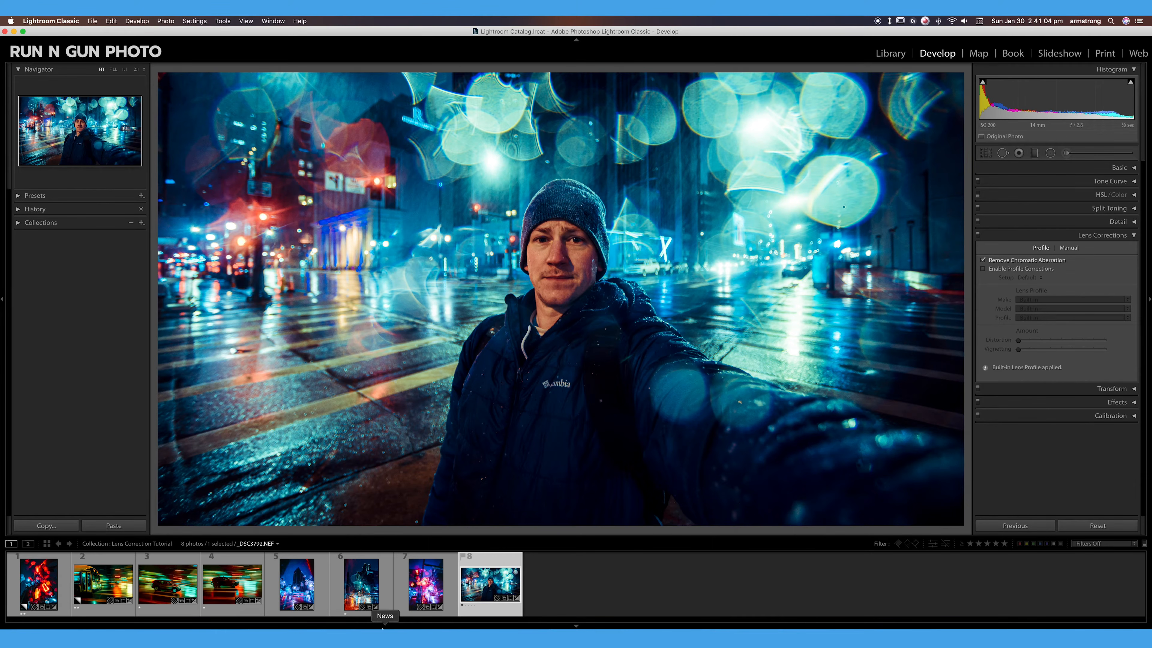
- Open the third photo, _DSC1817.NEF, and compare it with the lens corrections off and on
{"action": "left_click", "coordinate": [188, 583]}
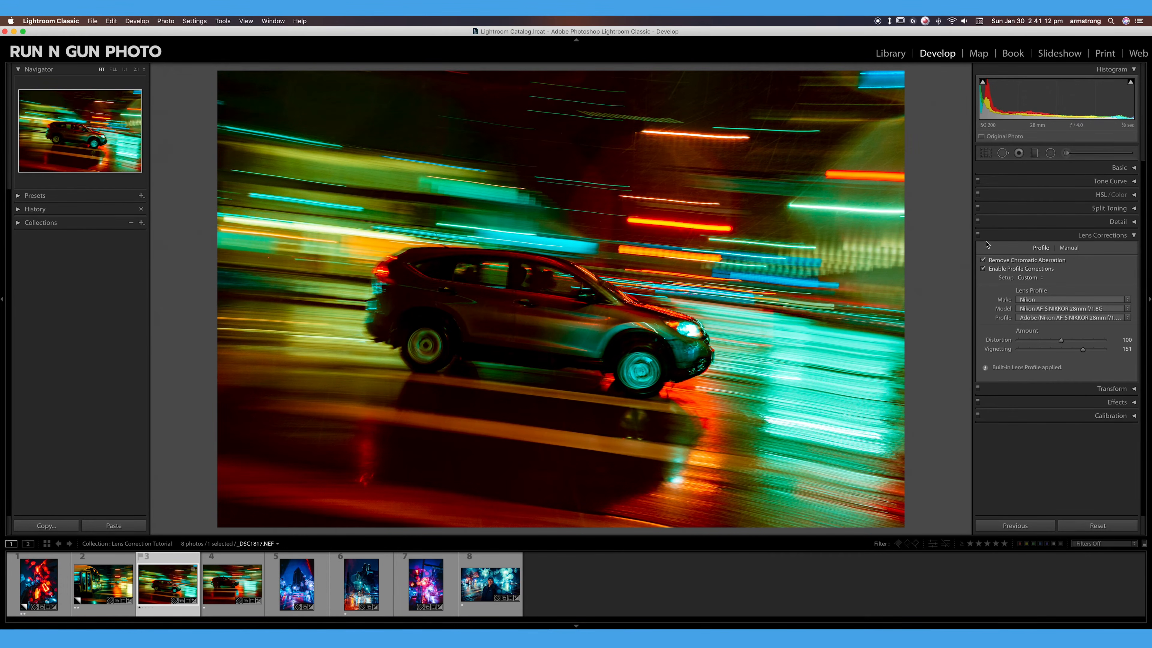
{"action": "left_click", "coordinate": [979, 236]}
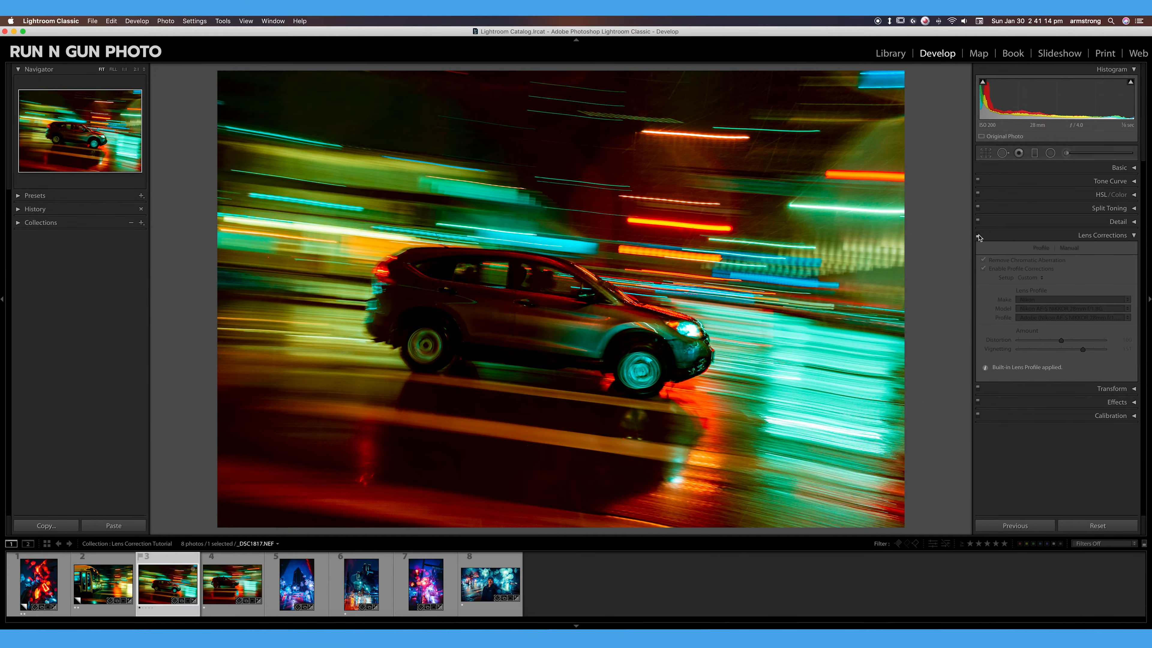
{"action": "left_click", "coordinate": [978, 235]}
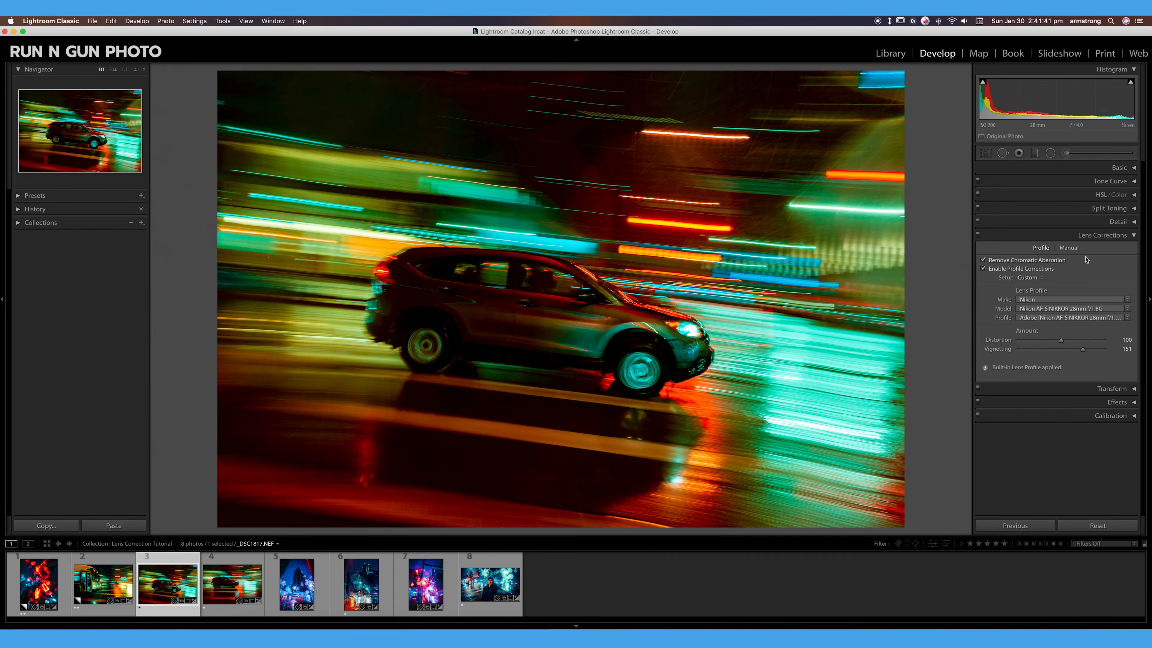
- Look over the manual lens correction settings and return to the profile-based ones
{"action": "left_click", "coordinate": [1069, 247]}
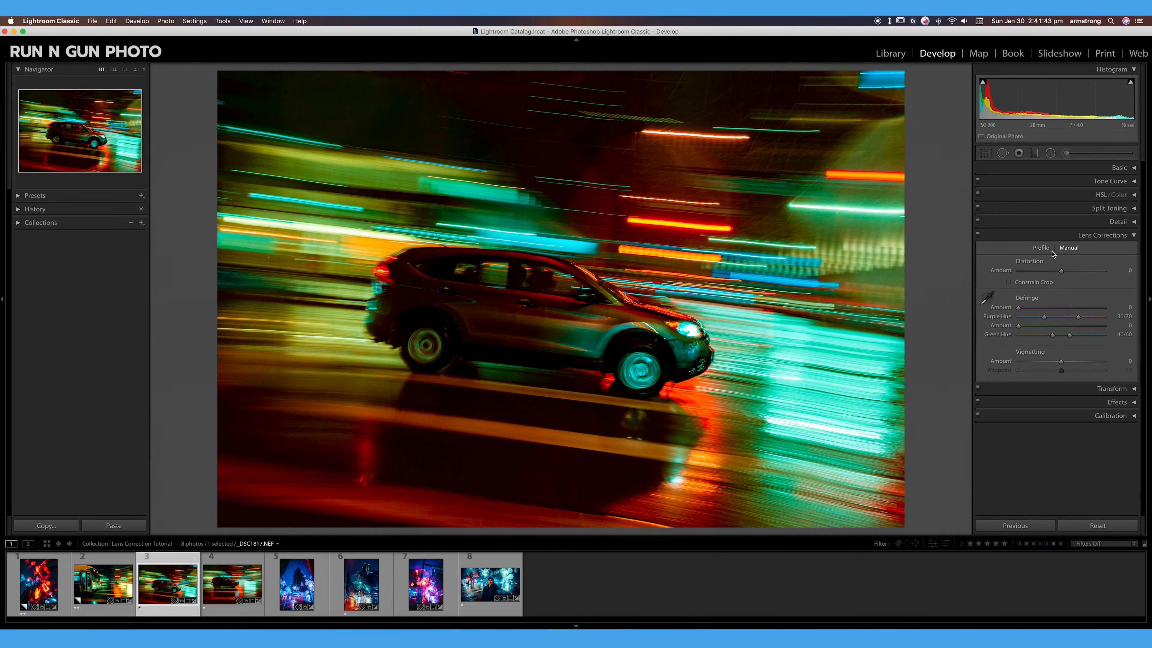
{"action": "left_click", "coordinate": [1042, 248]}
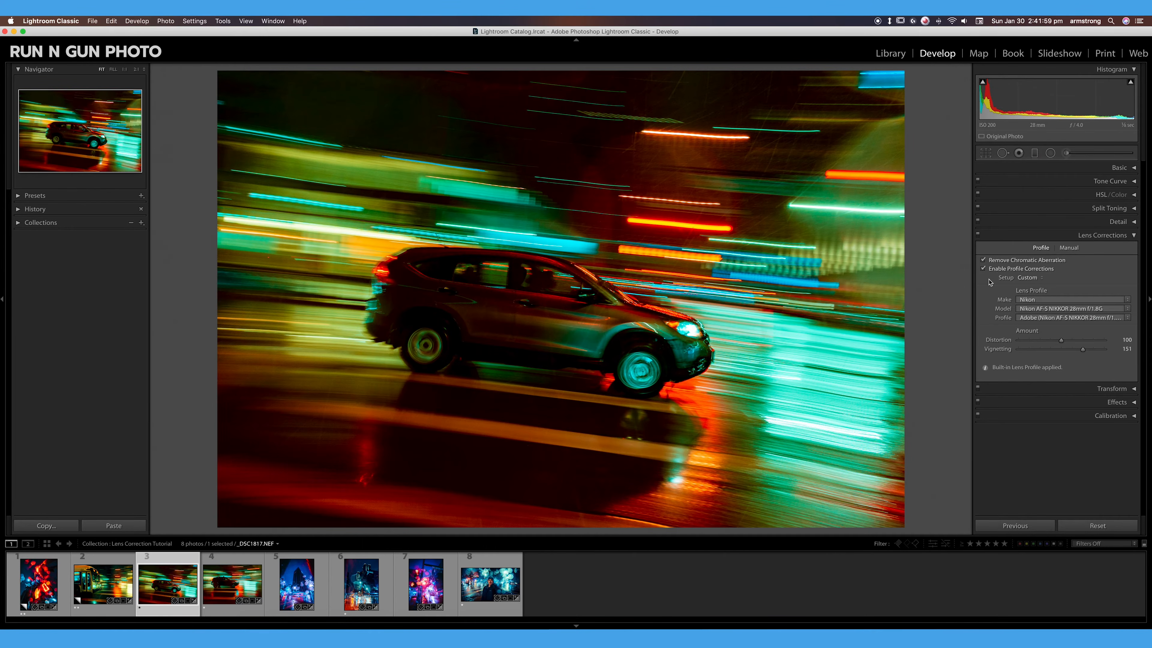
{"action": "left_click", "coordinate": [1069, 253]}
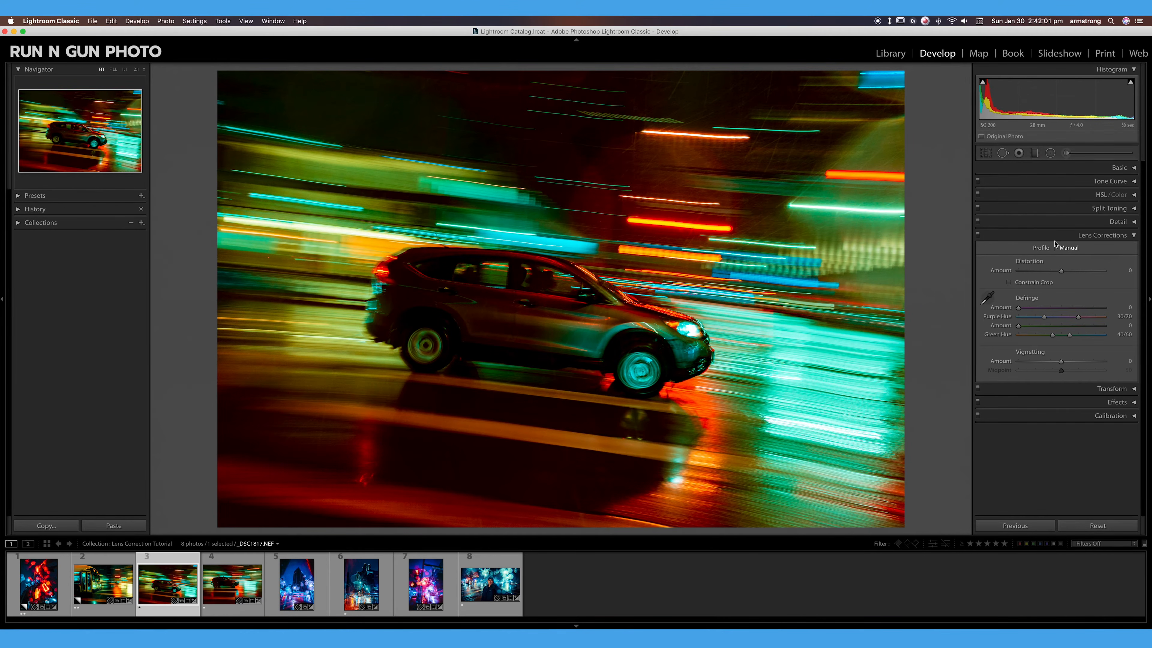
{"action": "left_click", "coordinate": [1044, 249]}
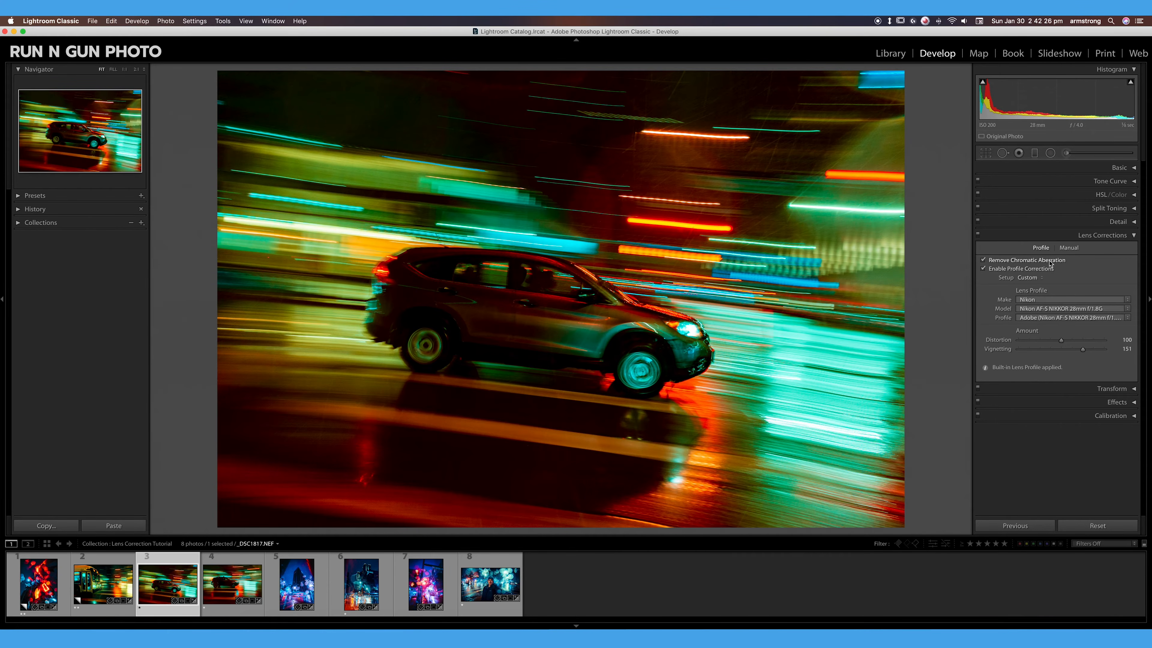
- Examine the light streaks above the car up close for colour fringing, and return to the full photo view
{"action": "left_click", "coordinate": [535, 279]}
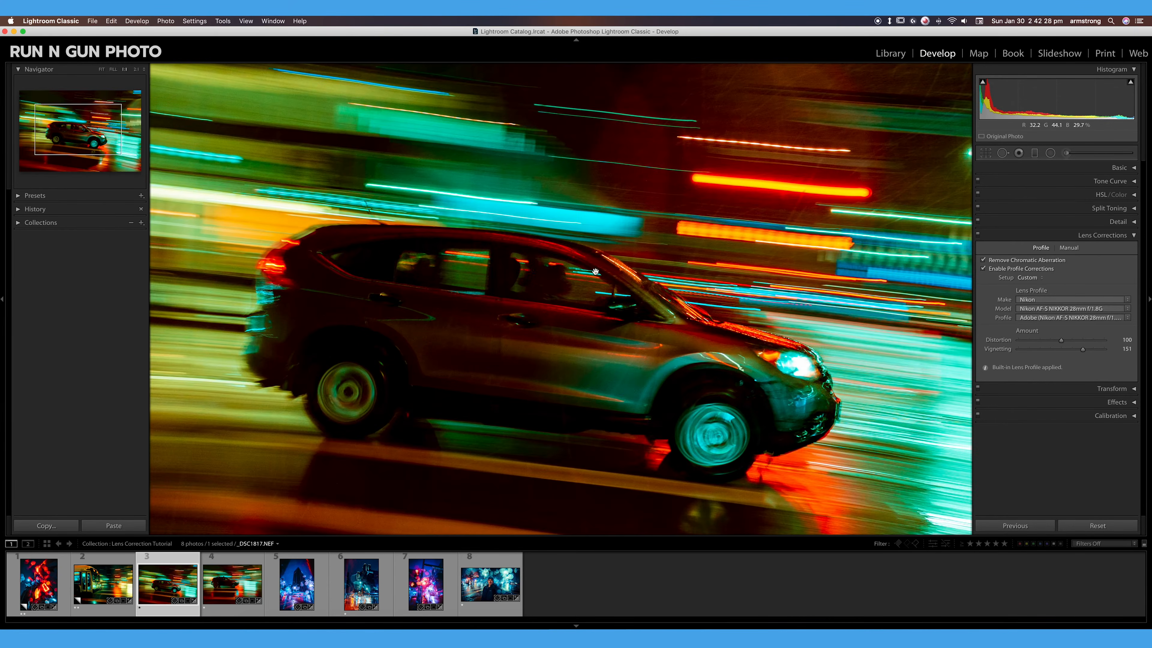
{"action": "left_click_drag", "start_coordinate": [596, 271], "coordinate": [524, 423]}
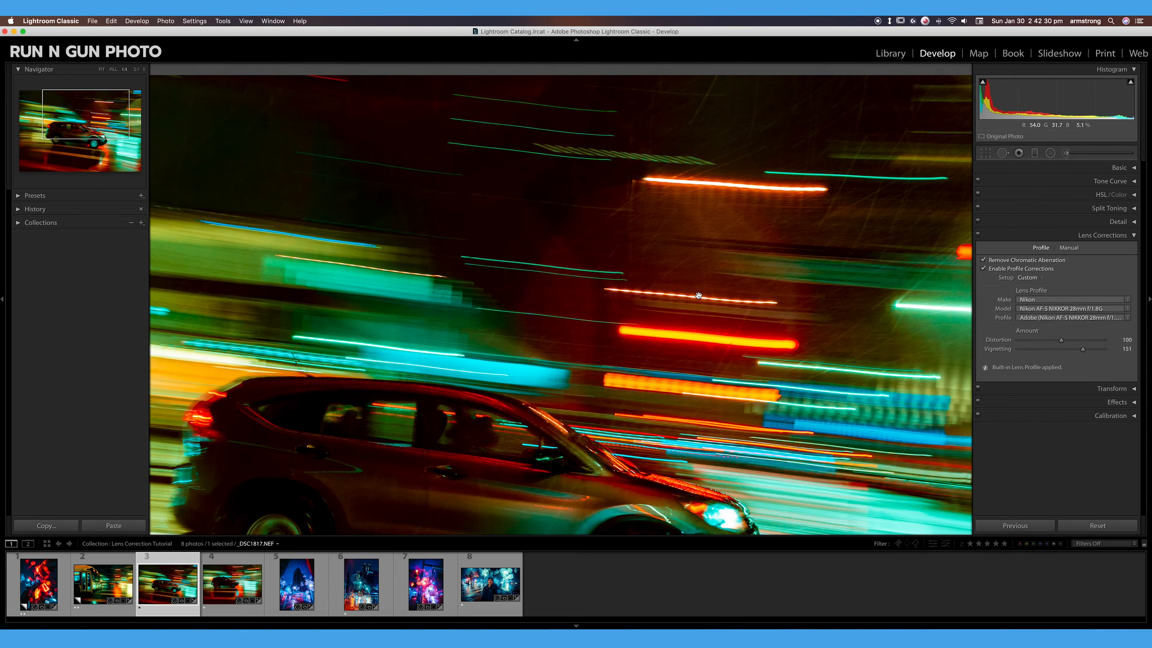
{"action": "left_click_drag", "start_coordinate": [624, 434], "coordinate": [345, 477]}
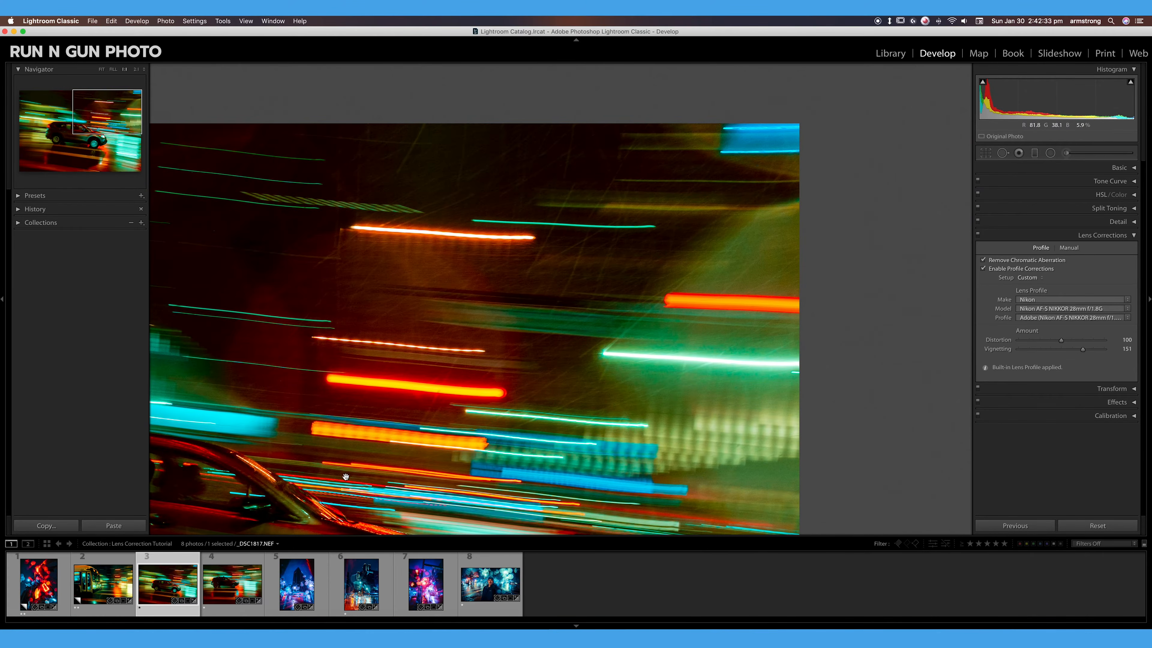
{"action": "left_click", "coordinate": [573, 371]}
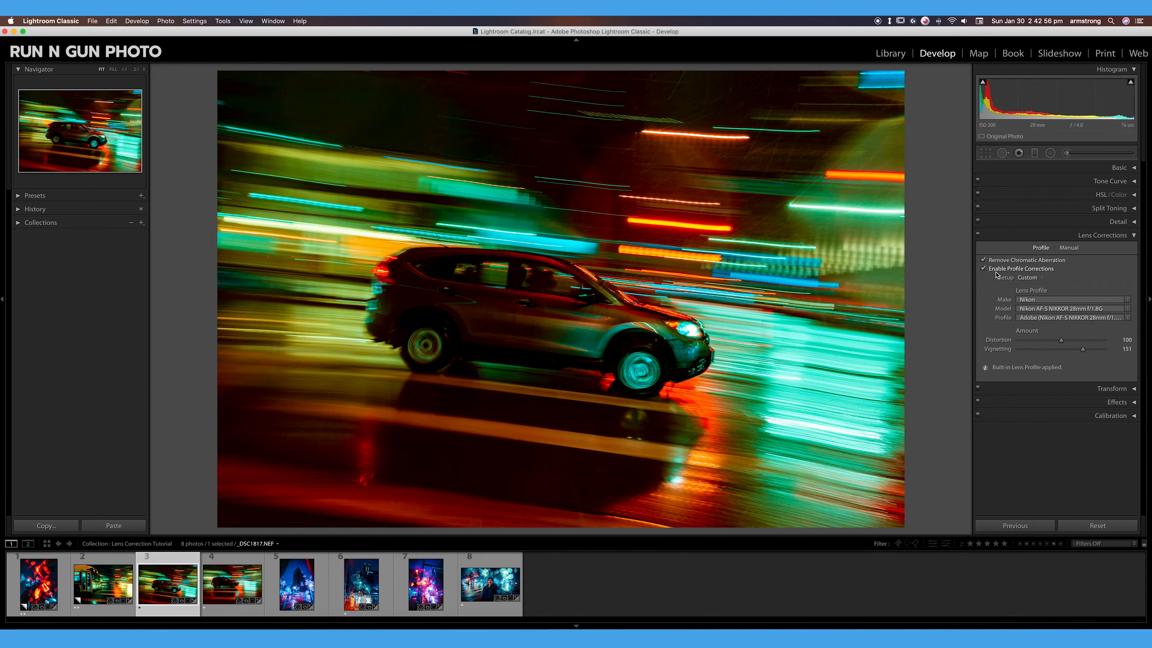
- Review the make, model and profile choices for the Nikon AF-S NIKKOR 28mm f/1.8G, and compare the photo with profile corrections off and on
{"action": "left_click", "coordinate": [983, 269]}
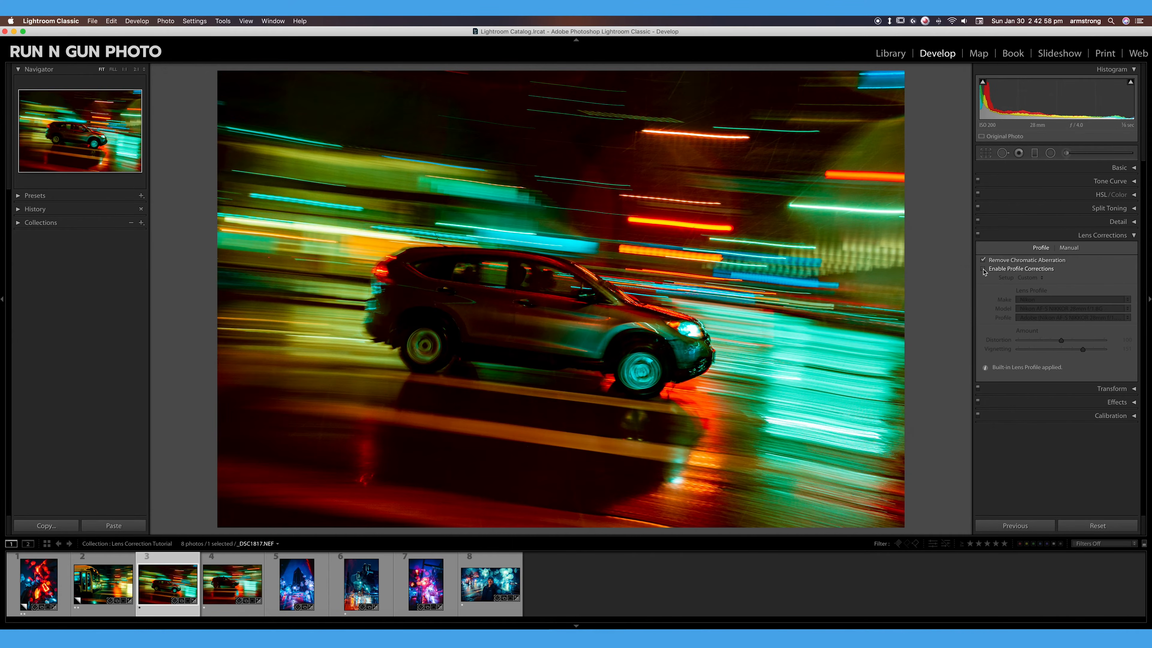
{"action": "left_click", "coordinate": [983, 269]}
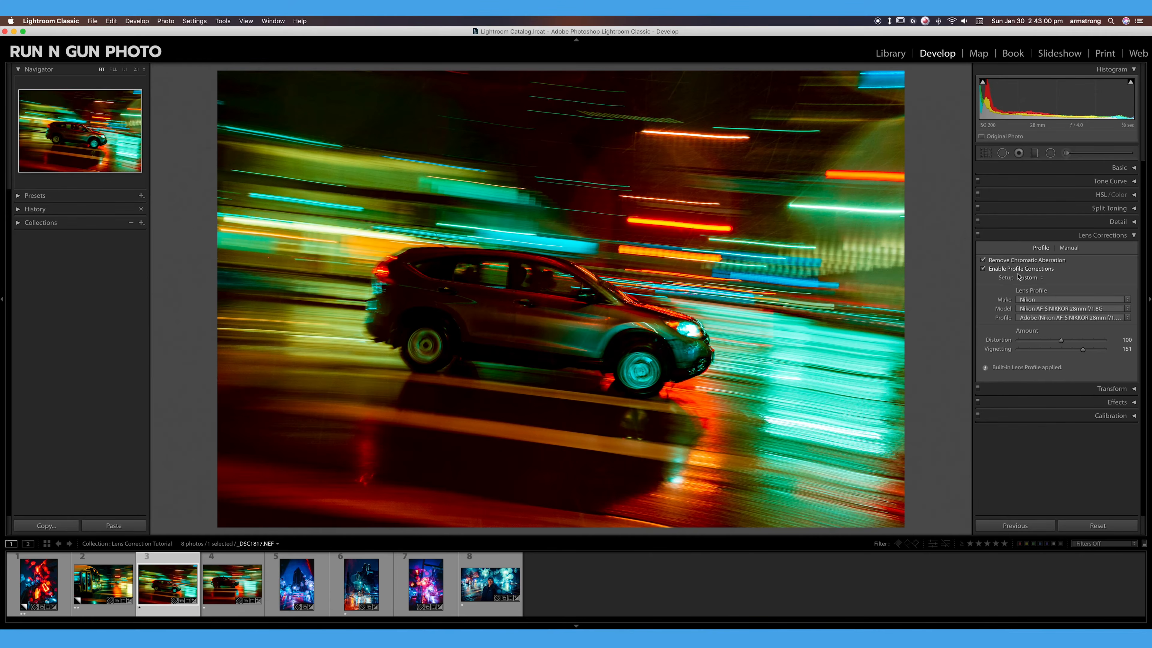
{"action": "left_click", "coordinate": [1050, 300]}
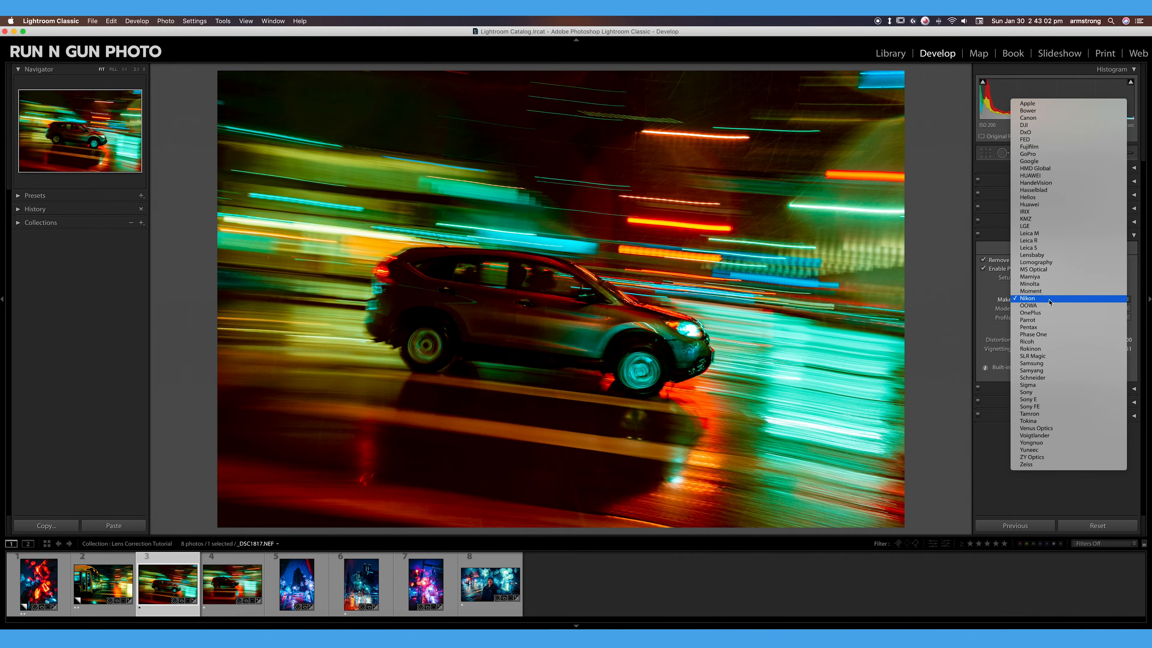
{"action": "left_click", "coordinate": [1050, 299]}
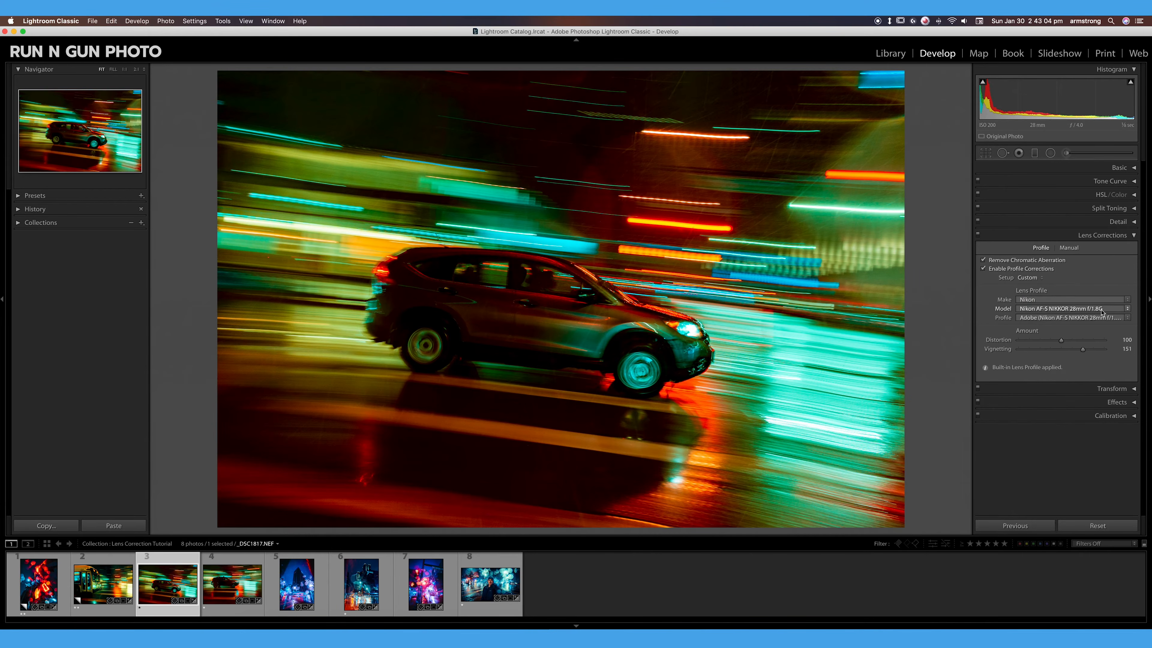
{"action": "left_click", "coordinate": [1105, 311]}
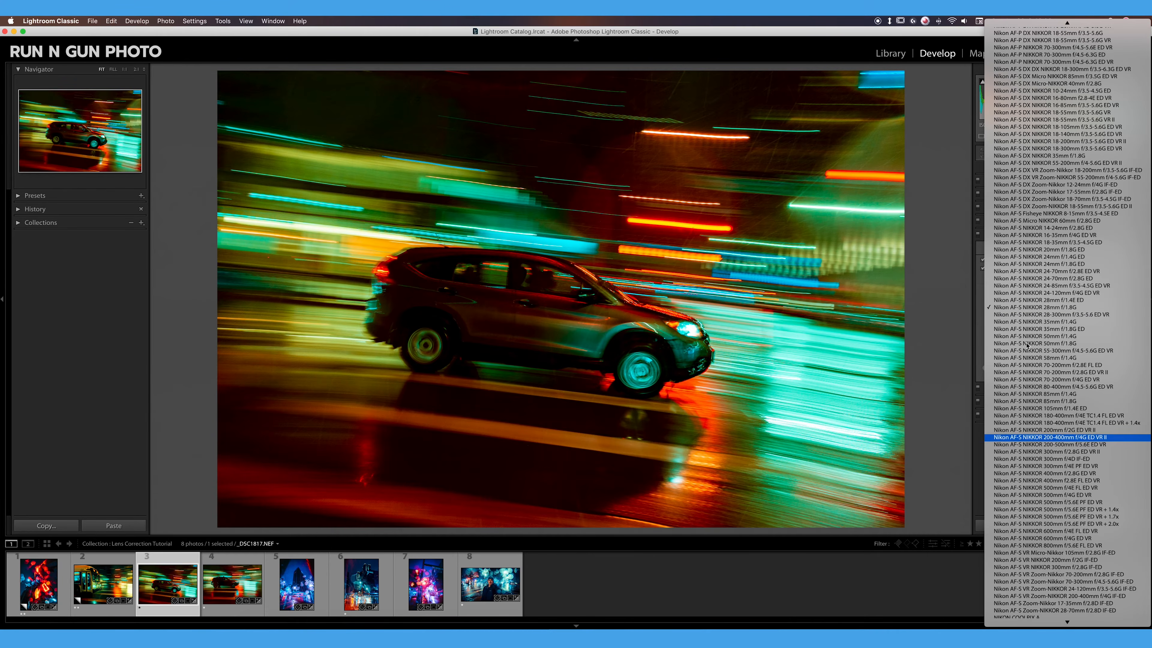
{"action": "scroll", "coordinate": [1052, 395], "scroll_direction": "up", "scroll_amount": 3}
{"action": "scroll", "coordinate": [1052, 395], "scroll_direction": "down", "scroll_amount": 2}
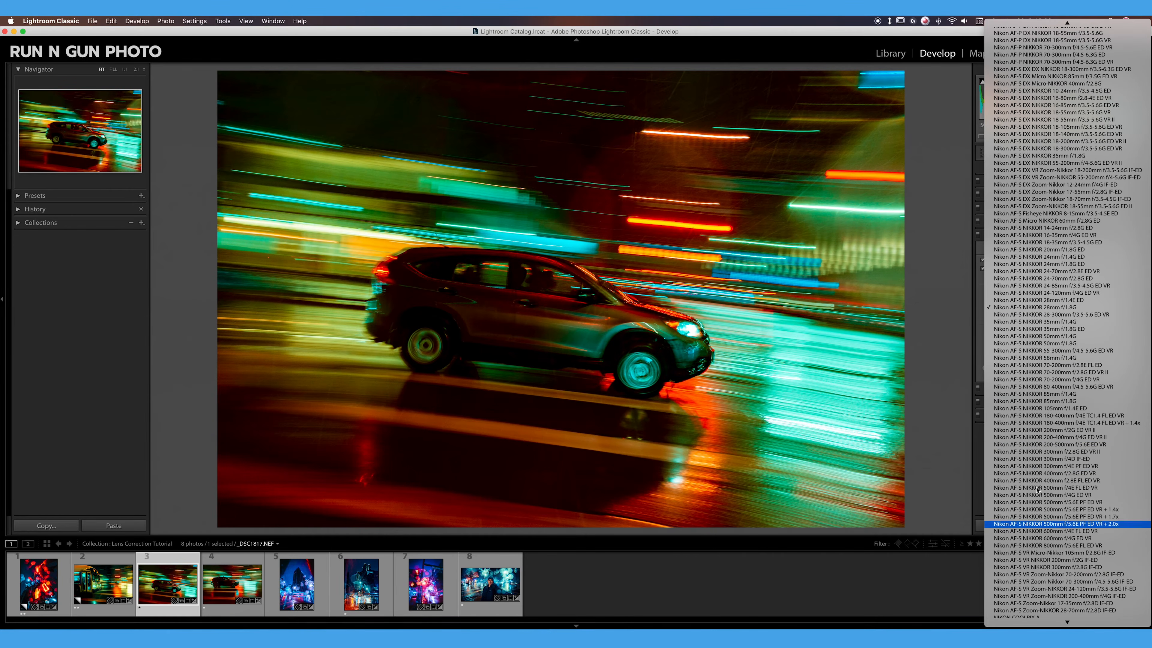
{"action": "left_click", "coordinate": [1027, 312]}
{"action": "left_click", "coordinate": [1026, 319]}
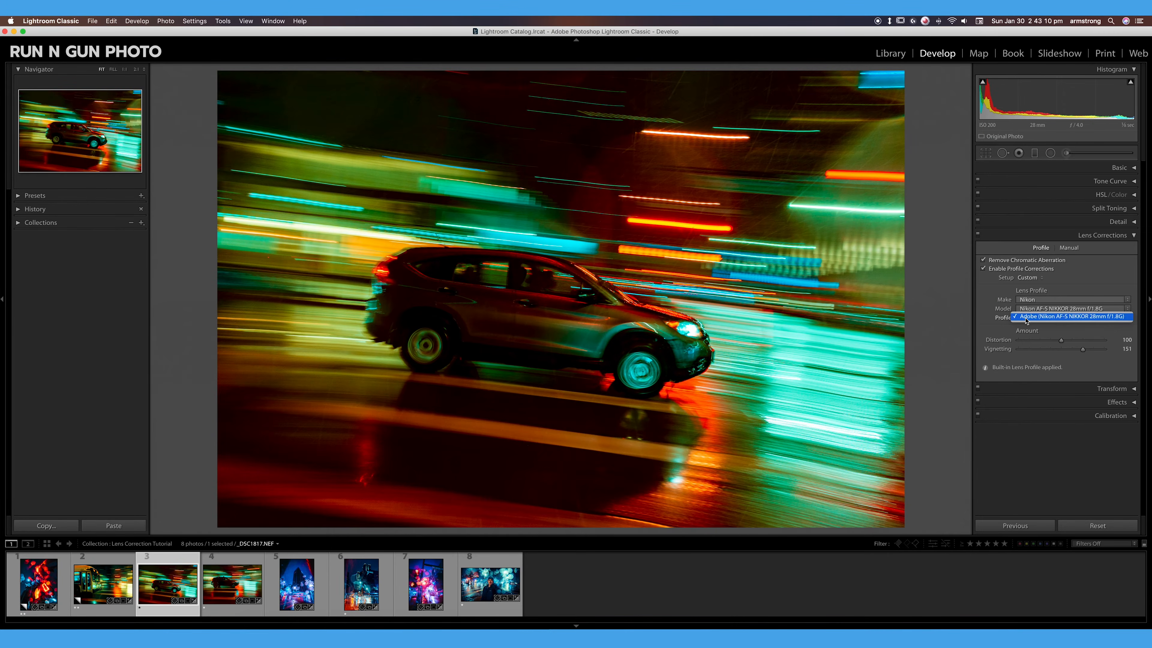
{"action": "left_click", "coordinate": [1066, 319]}
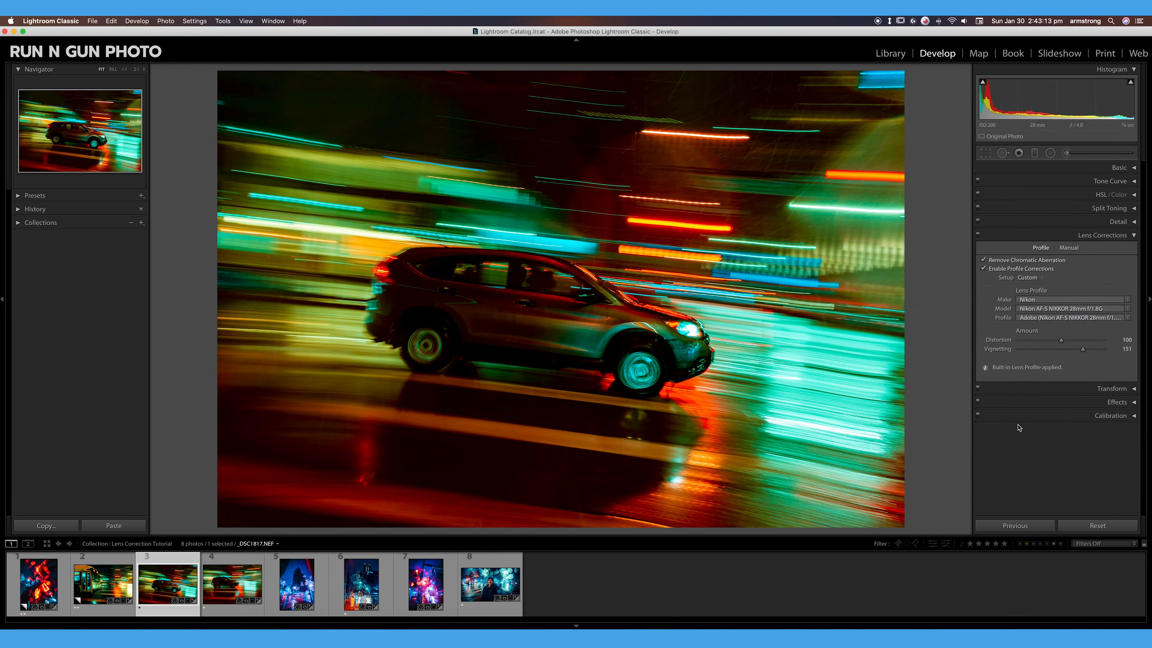
{"action": "left_click", "coordinate": [983, 269]}
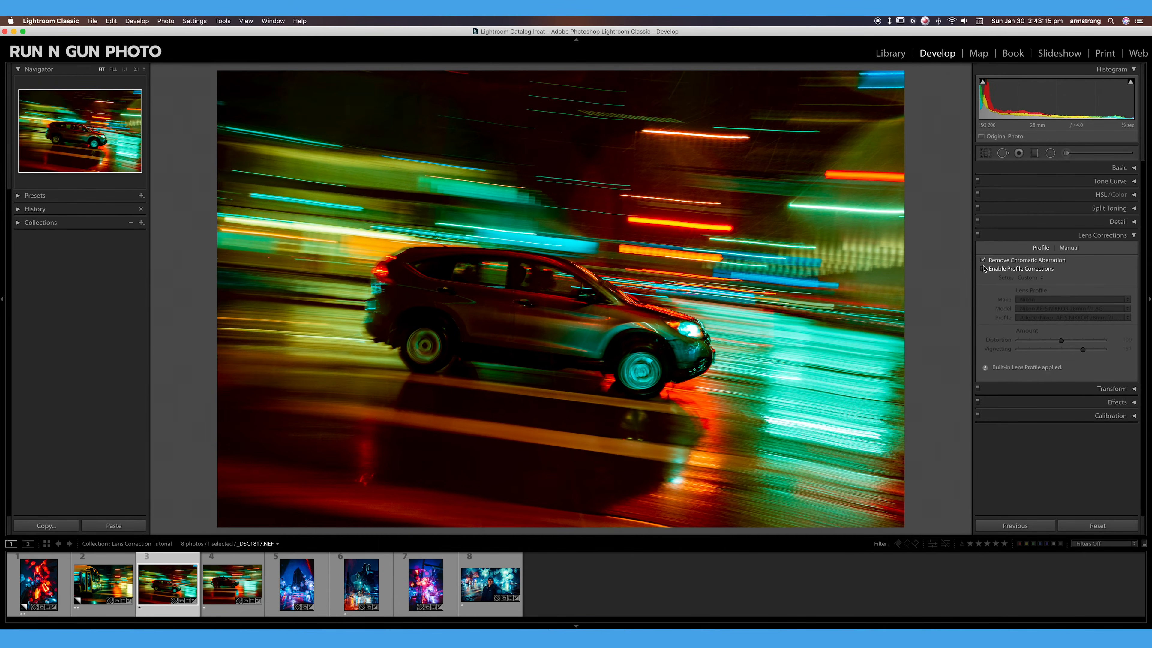
{"action": "left_click", "coordinate": [984, 270]}
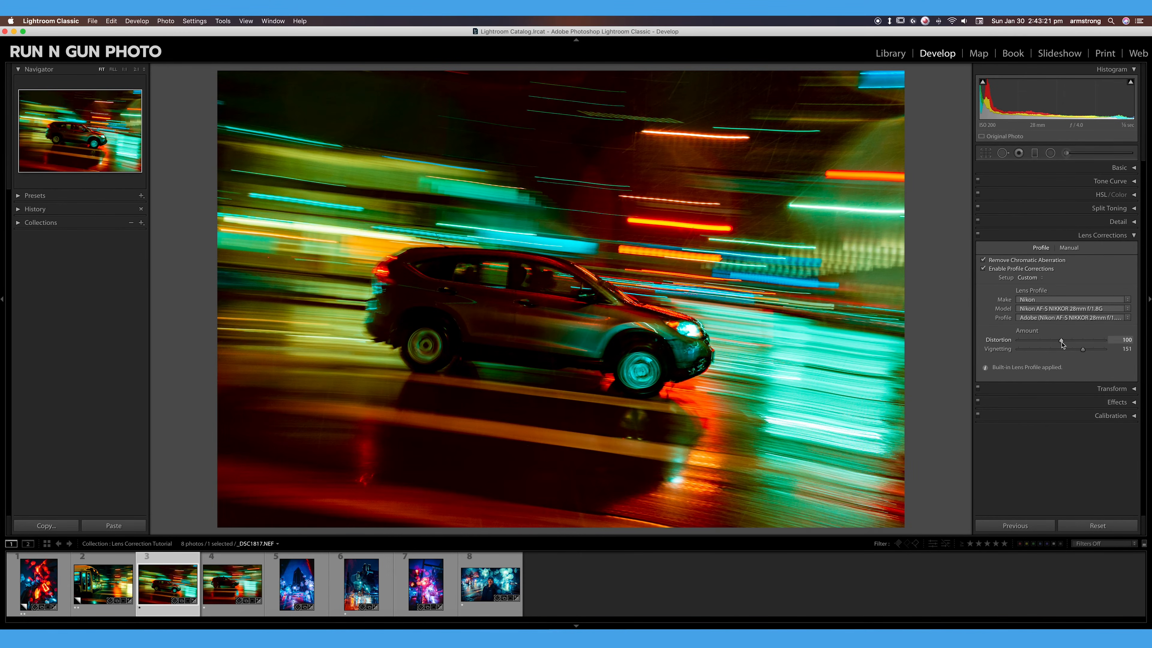
- Set the car photo's profile distortion to 124 and vignetting to 142, and compare it with the lens corrections off and on
{"action": "left_click", "coordinate": [1069, 350]}
{"action": "mouse_move", "coordinate": [1068, 350]}
{"action": "left_mouse_down"}
{"action": "mouse_move", "coordinate": [1041, 353]}
{"action": "mouse_move", "coordinate": [1113, 349]}
{"action": "mouse_move", "coordinate": [1037, 353]}
{"action": "mouse_move", "coordinate": [1113, 351]}
{"action": "mouse_move", "coordinate": [1048, 356]}
{"action": "mouse_move", "coordinate": [1085, 355]}
{"action": "mouse_move", "coordinate": [1042, 343]}
{"action": "mouse_move", "coordinate": [1108, 343]}
{"action": "mouse_move", "coordinate": [1080, 353]}
{"action": "left_mouse_up"}
{"action": "left_click", "coordinate": [978, 235]}
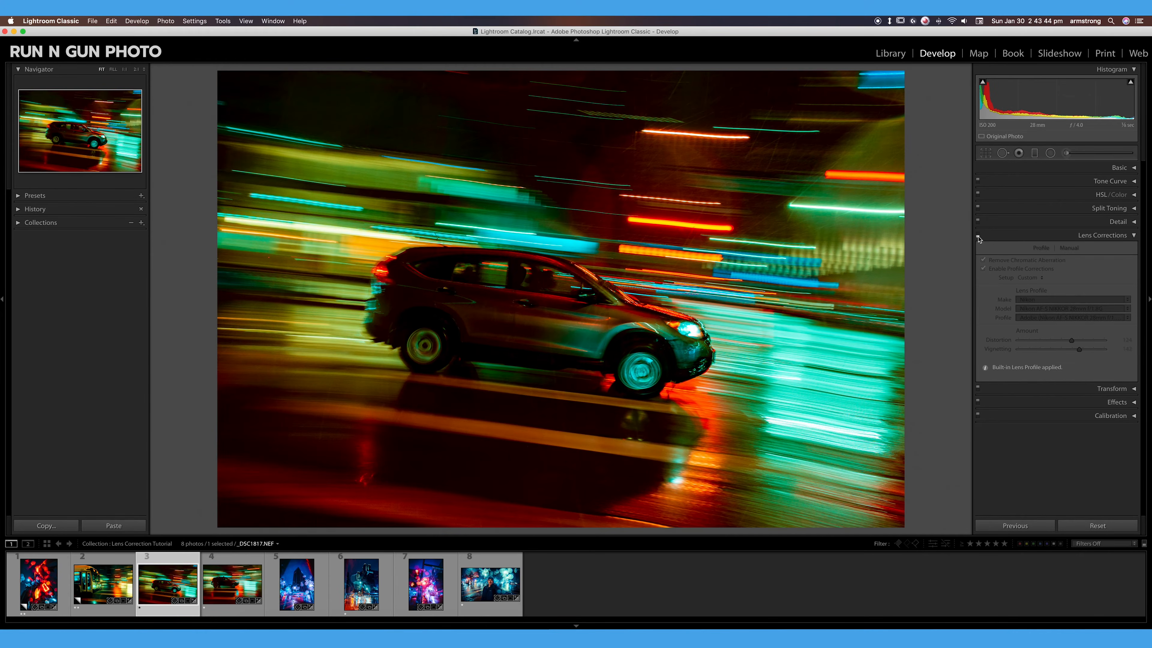
{"action": "left_click", "coordinate": [978, 236]}
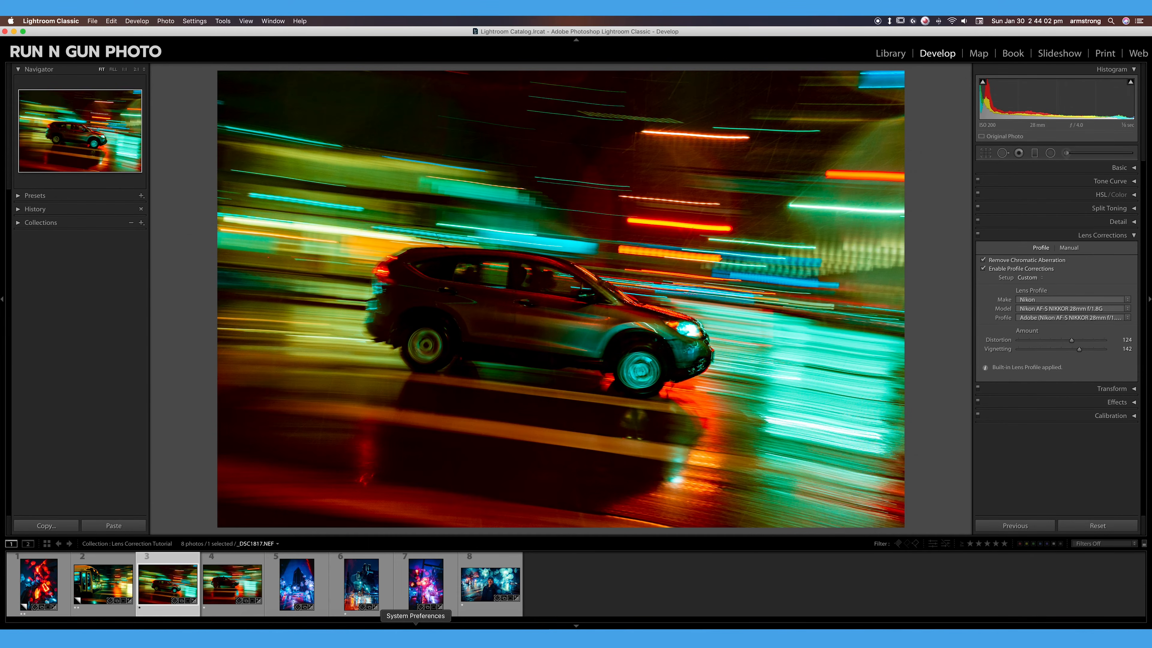
- Enable profile corrections on the tower photo _DSC3747.NEF with make Nikon and model Nikon AF NIKKOR 14mm f/2.8D ED
{"action": "left_click", "coordinate": [292, 575]}
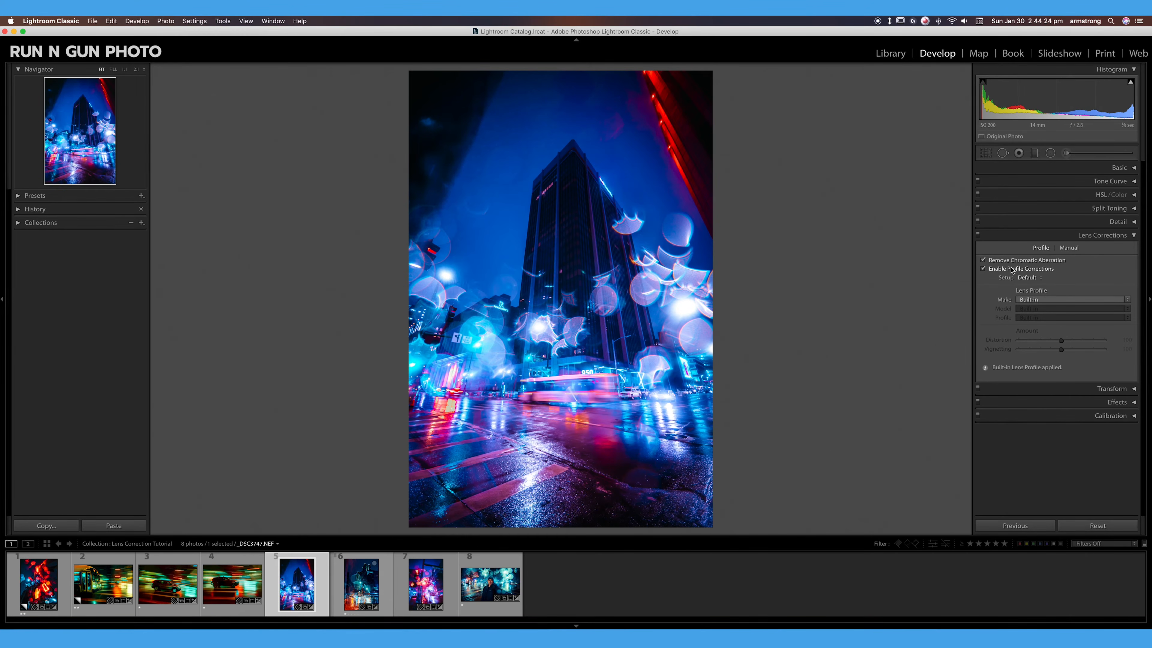
{"action": "left_click", "coordinate": [1038, 301]}
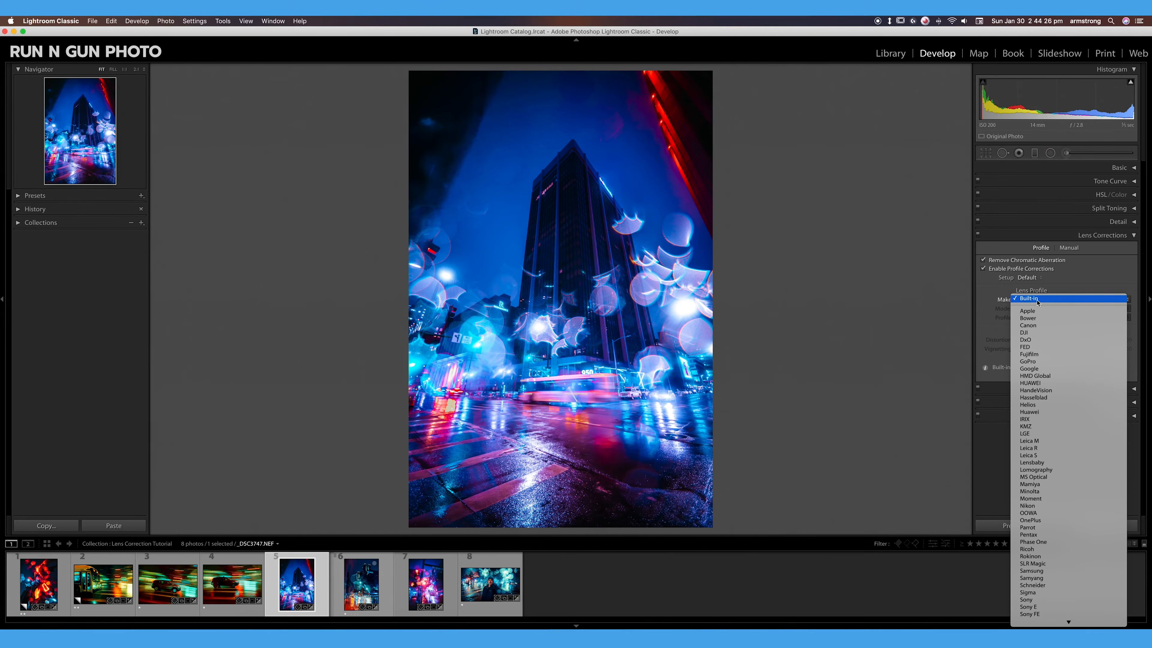
{"action": "left_click", "coordinate": [1027, 506]}
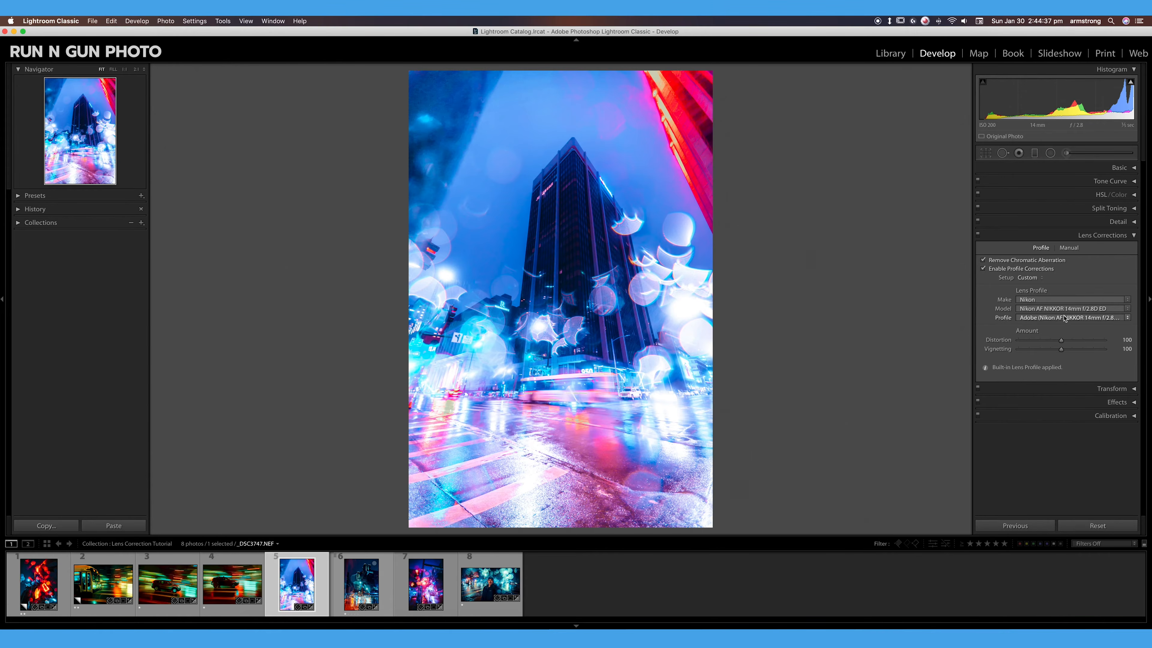
{"action": "left_click", "coordinate": [1057, 311]}
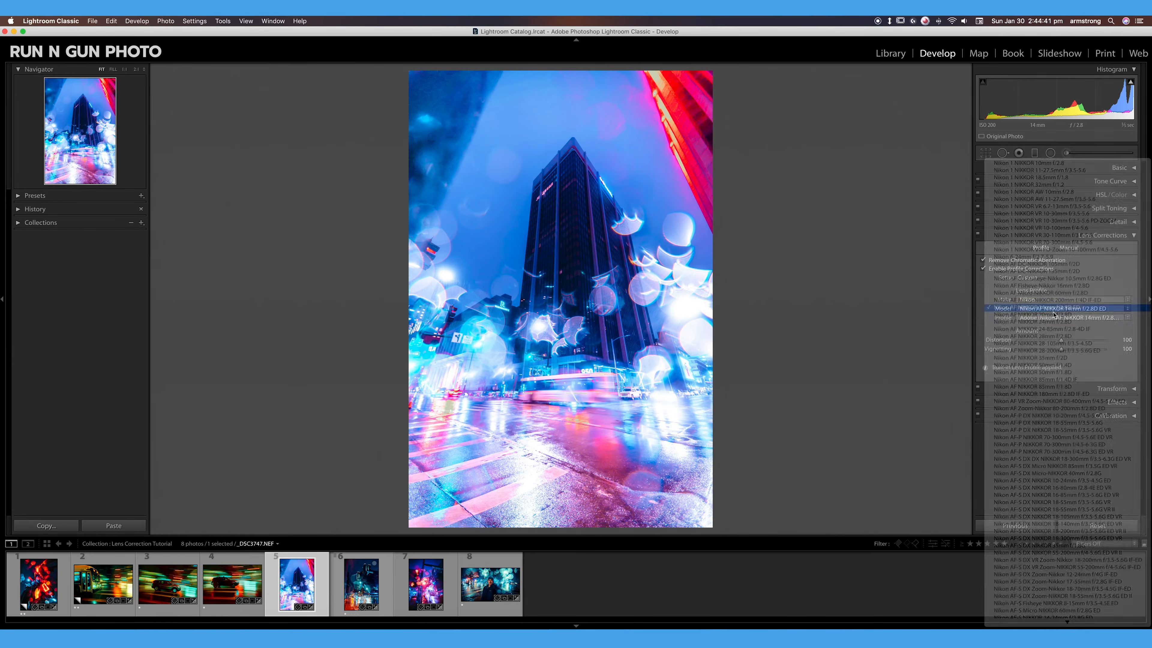
{"action": "left_click", "coordinate": [1053, 314]}
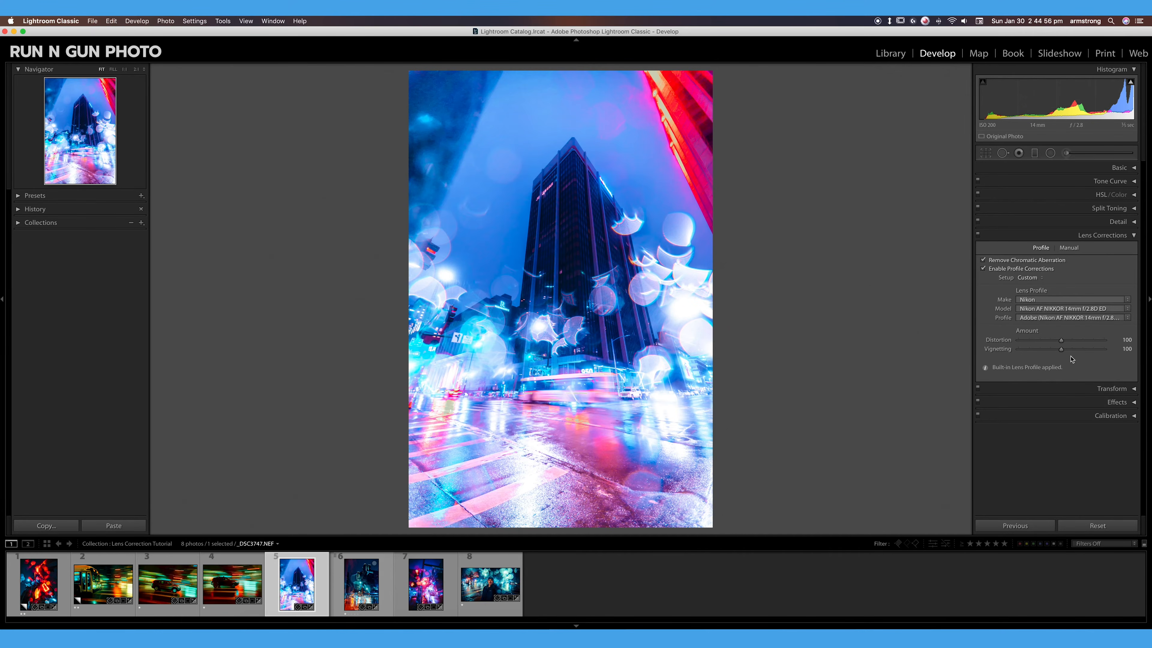
- Set the tower photo's profile distortion to 31 and vignetting to 42, and compare it with the uncorrected and original versions
{"action": "mouse_move", "coordinate": [1063, 351]}
{"action": "left_mouse_down"}
{"action": "mouse_move", "coordinate": [1027, 350]}
{"action": "mouse_move", "coordinate": [1062, 343]}
{"action": "mouse_move", "coordinate": [1043, 347]}
{"action": "mouse_move", "coordinate": [1053, 350]}
{"action": "left_mouse_up"}
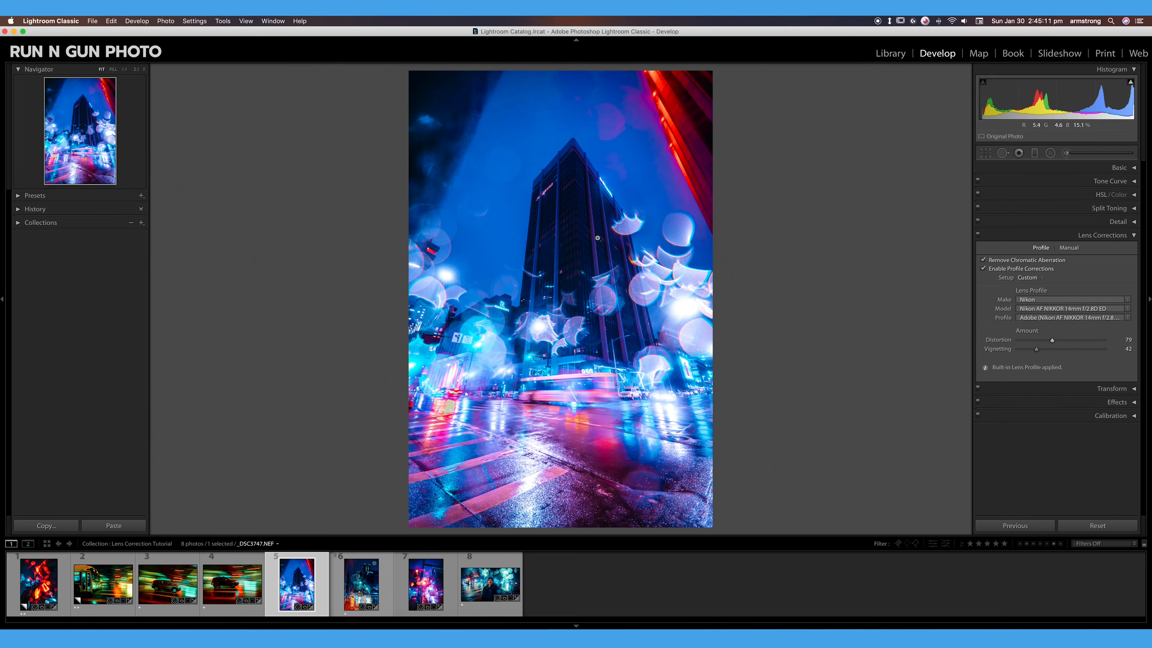
{"action": "mouse_move", "coordinate": [1053, 343]}
{"action": "left_mouse_down"}
{"action": "mouse_move", "coordinate": [1009, 340]}
{"action": "mouse_move", "coordinate": [1141, 336]}
{"action": "mouse_move", "coordinate": [1026, 352]}
{"action": "mouse_move", "coordinate": [1038, 353]}
{"action": "left_mouse_up"}
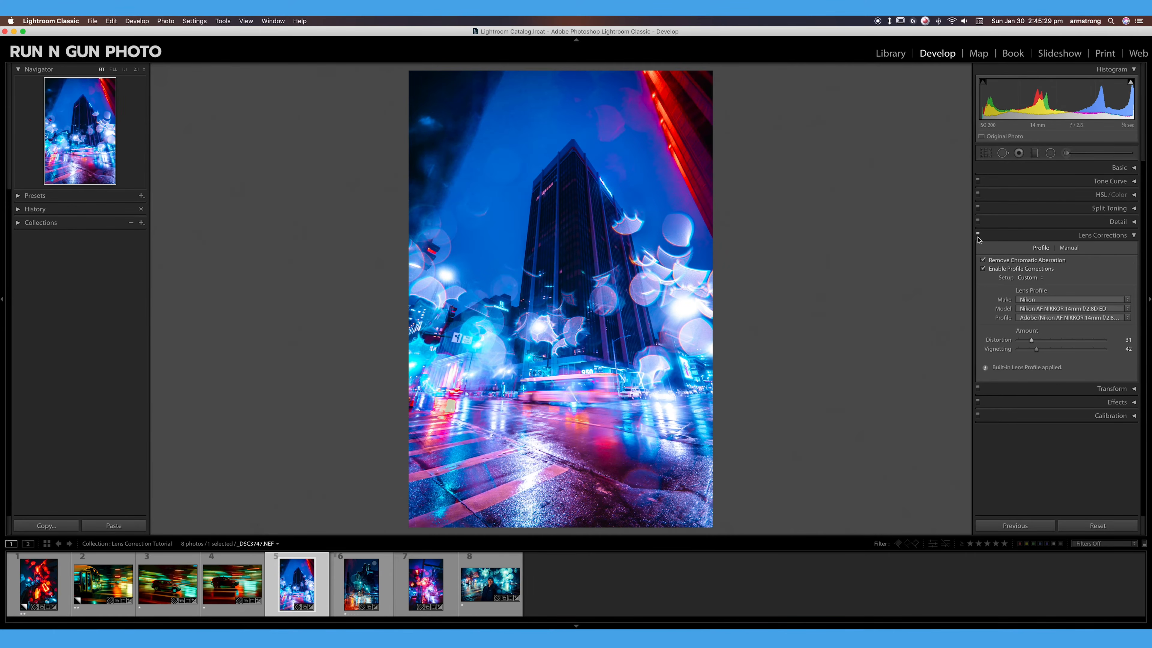
{"action": "left_click", "coordinate": [978, 234]}
{"action": "left_click", "coordinate": [978, 235]}
{"action": "key", "text": "backslash"}
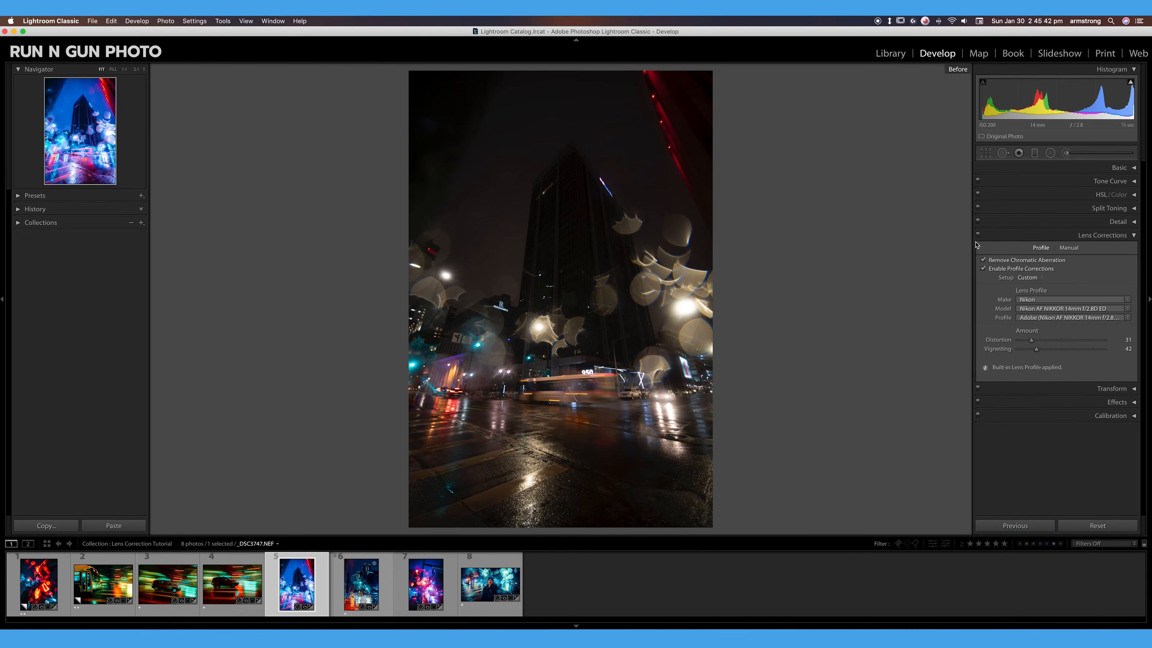
- Compare the edited tower photo with its lens corrections off and on, and examine the building and bokeh up close
{"action": "key", "text": "backslash"}
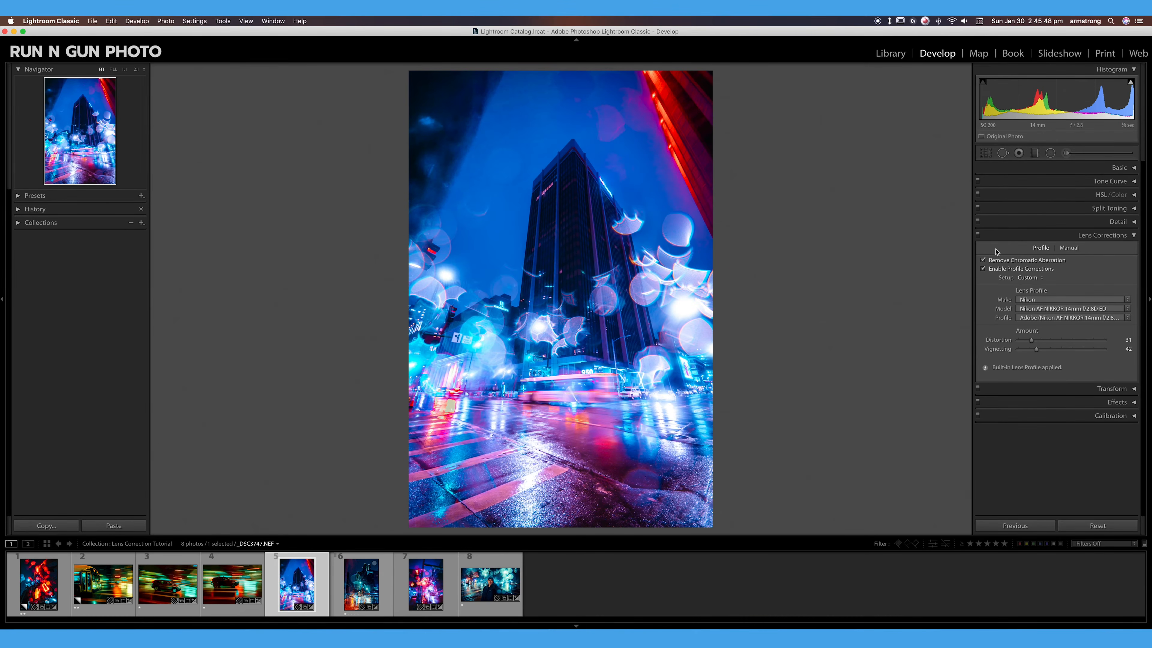
{"action": "left_click", "coordinate": [977, 234]}
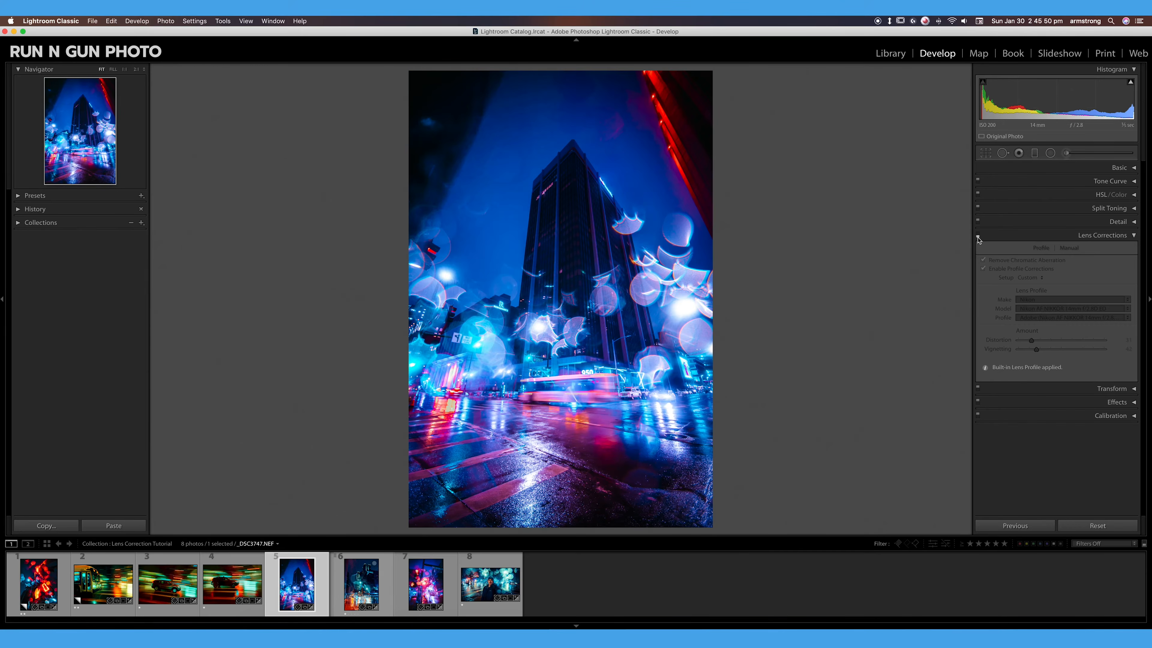
{"action": "left_click", "coordinate": [976, 234]}
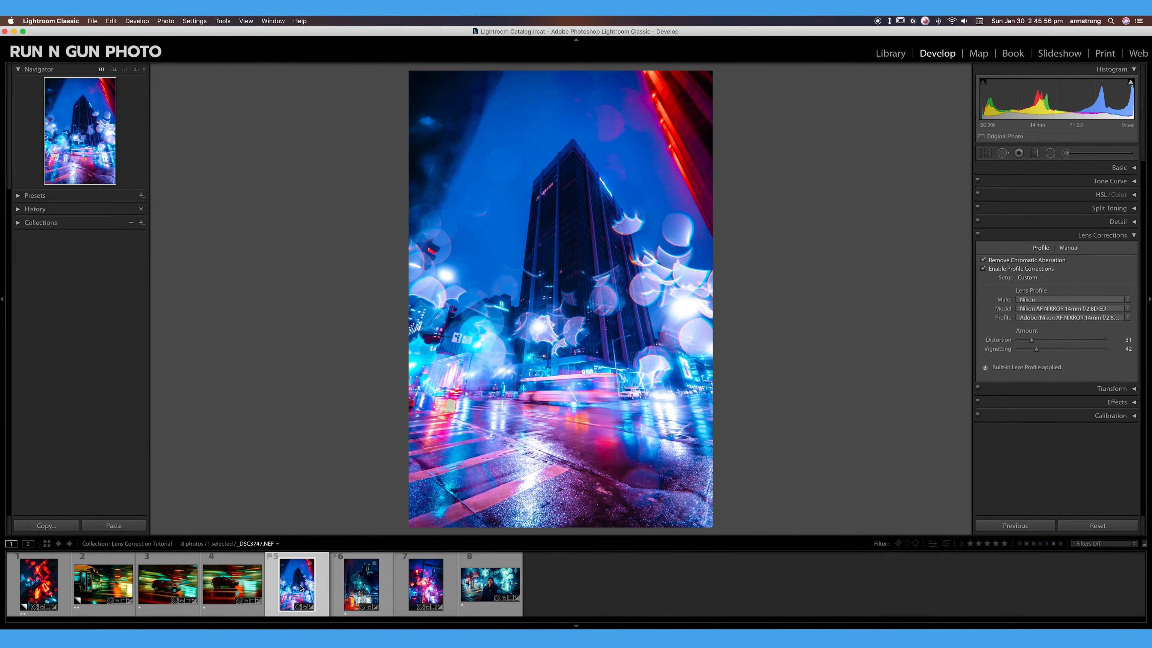
{"action": "left_click", "coordinate": [659, 328]}
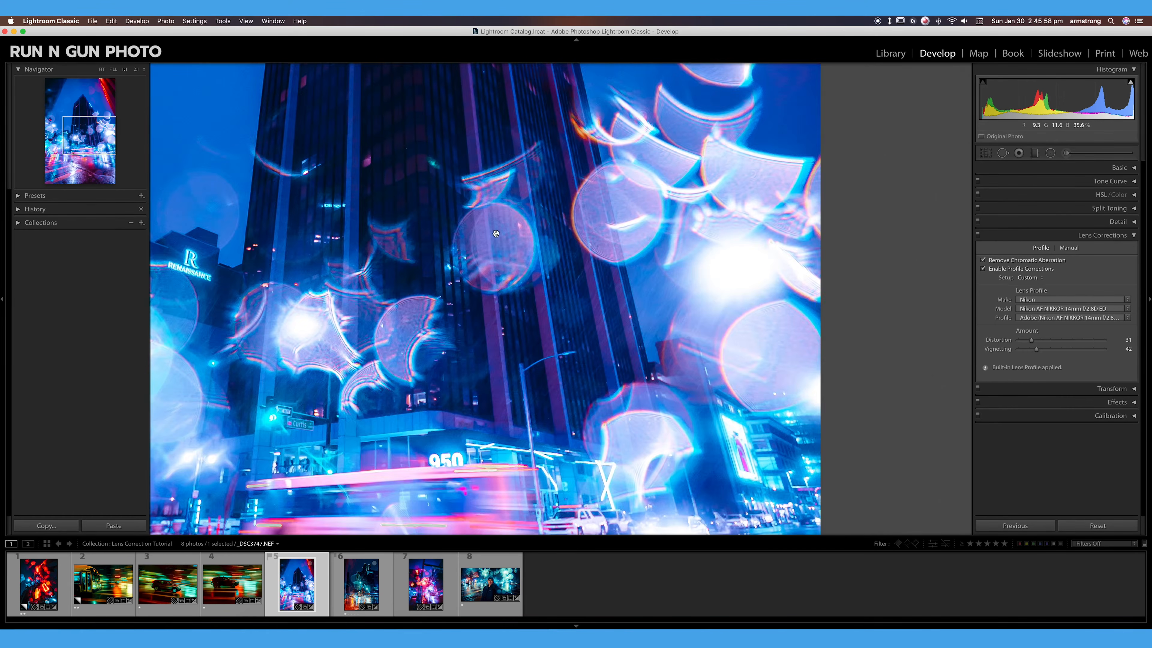
{"action": "left_click_drag", "start_coordinate": [453, 227], "coordinate": [563, 491]}
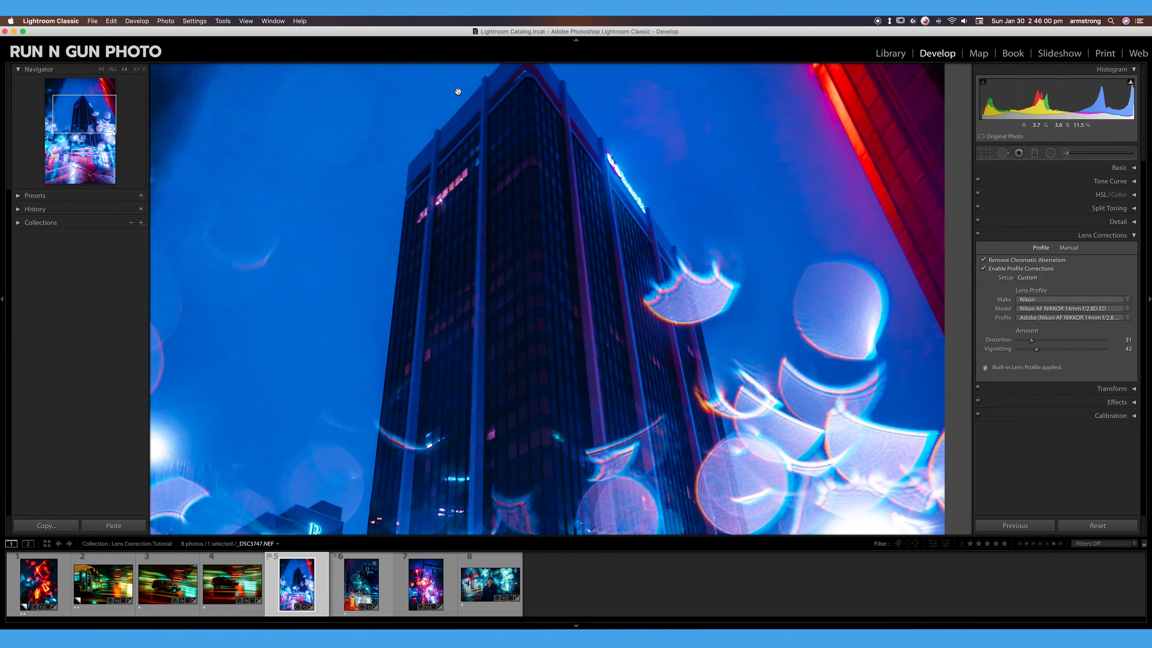
{"action": "left_click", "coordinate": [558, 319]}
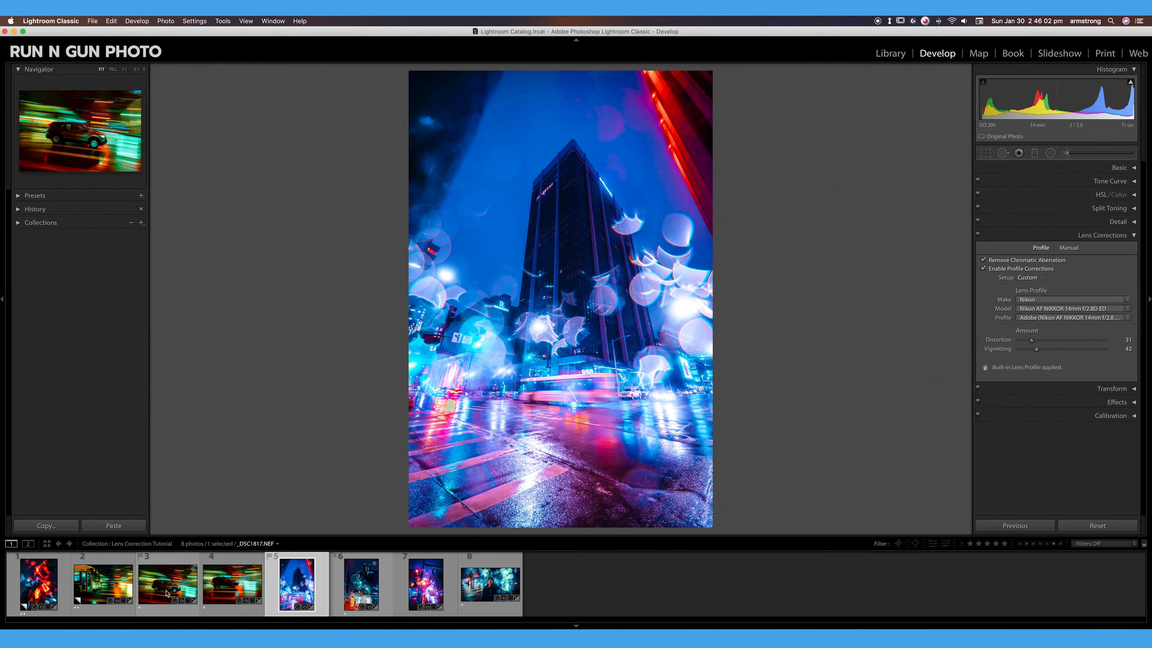
- Revisit the lens profile settings of the car photo _DSC1817.NEF and return to the tower photo
{"action": "left_click", "coordinate": [168, 594]}
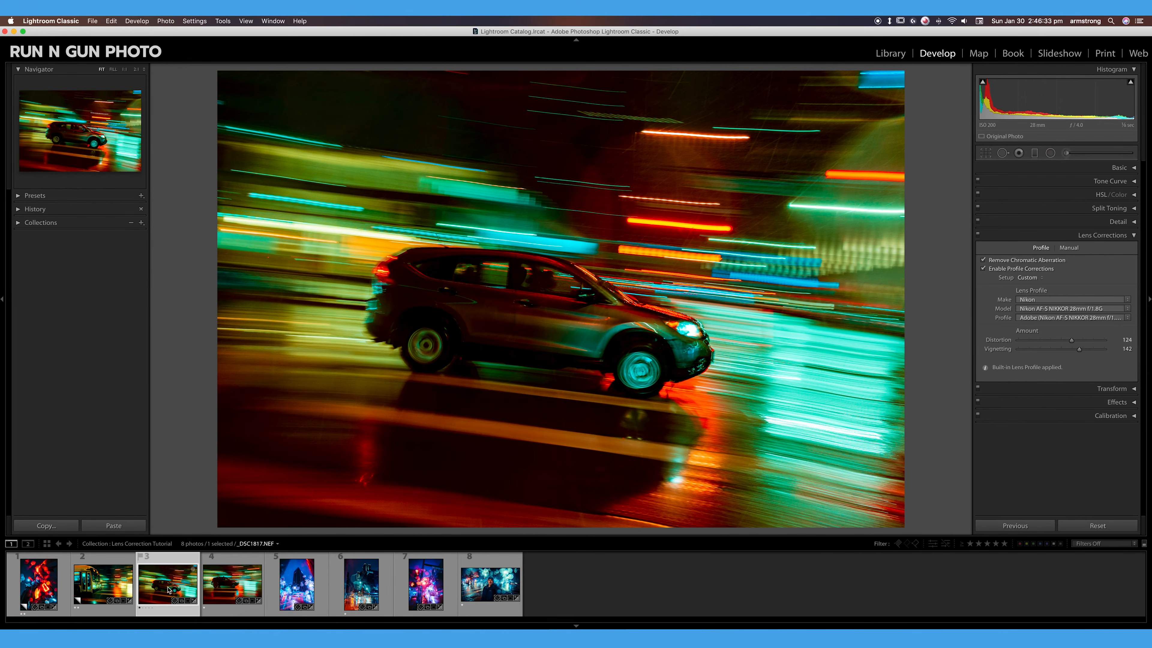
{"action": "mouse_move", "coordinate": [168, 589]}
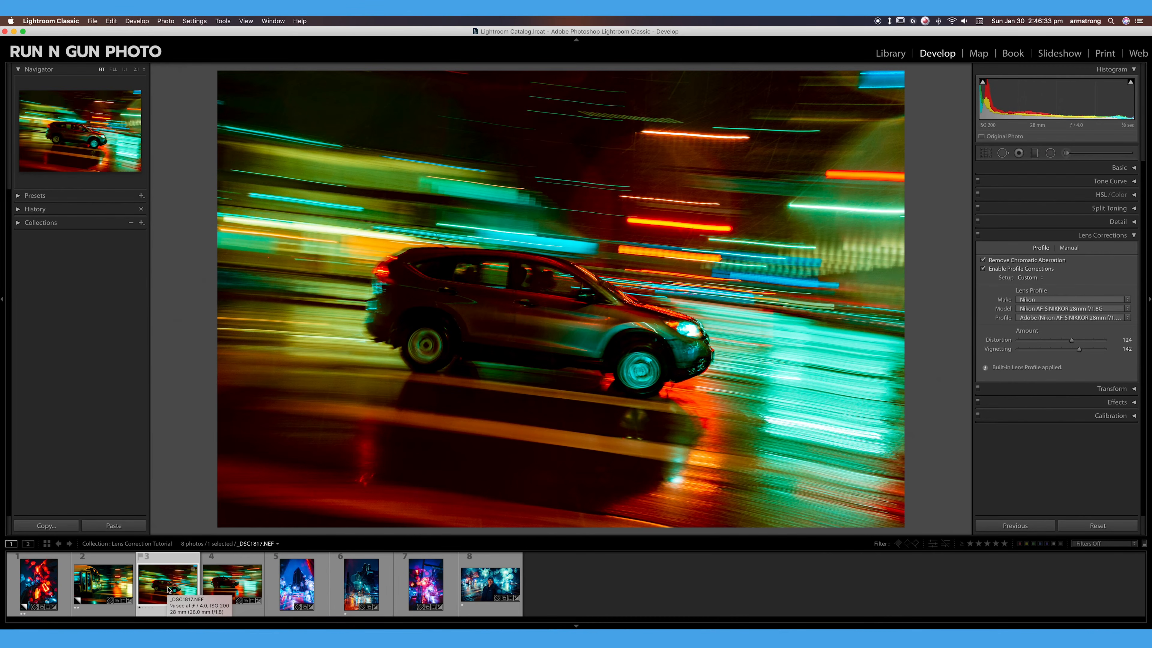
{"action": "left_click", "coordinate": [302, 589]}
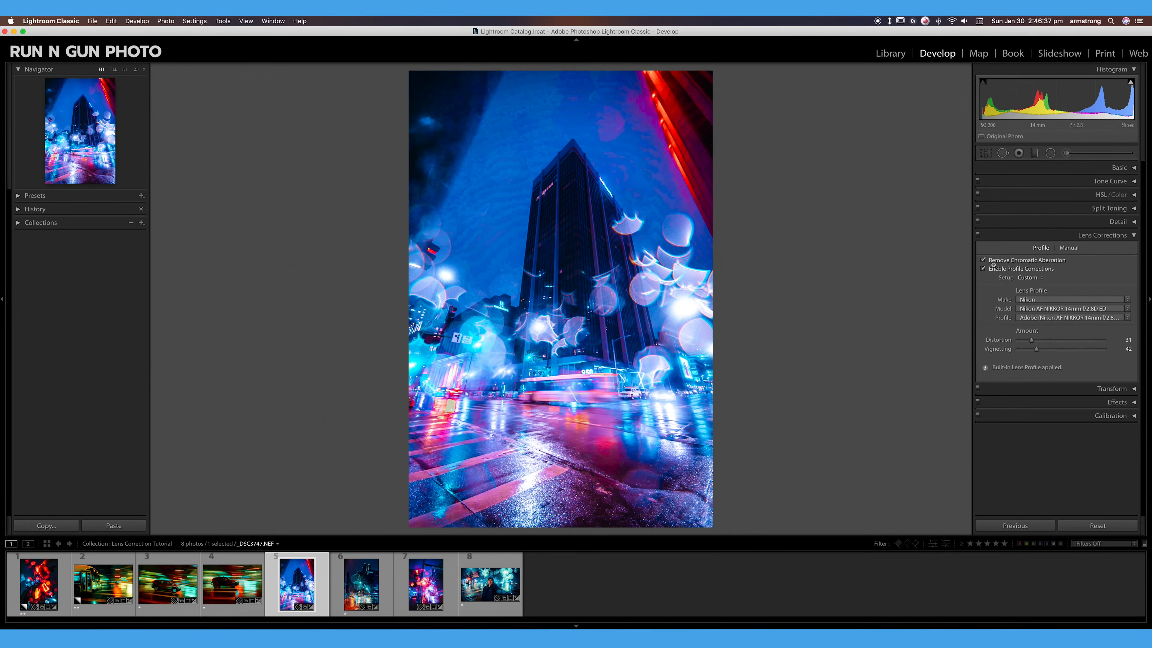
- Try manual distortion amounts of +37 and +68 on the tower photo with Constrain Crop enabled
{"action": "left_click", "coordinate": [1069, 248]}
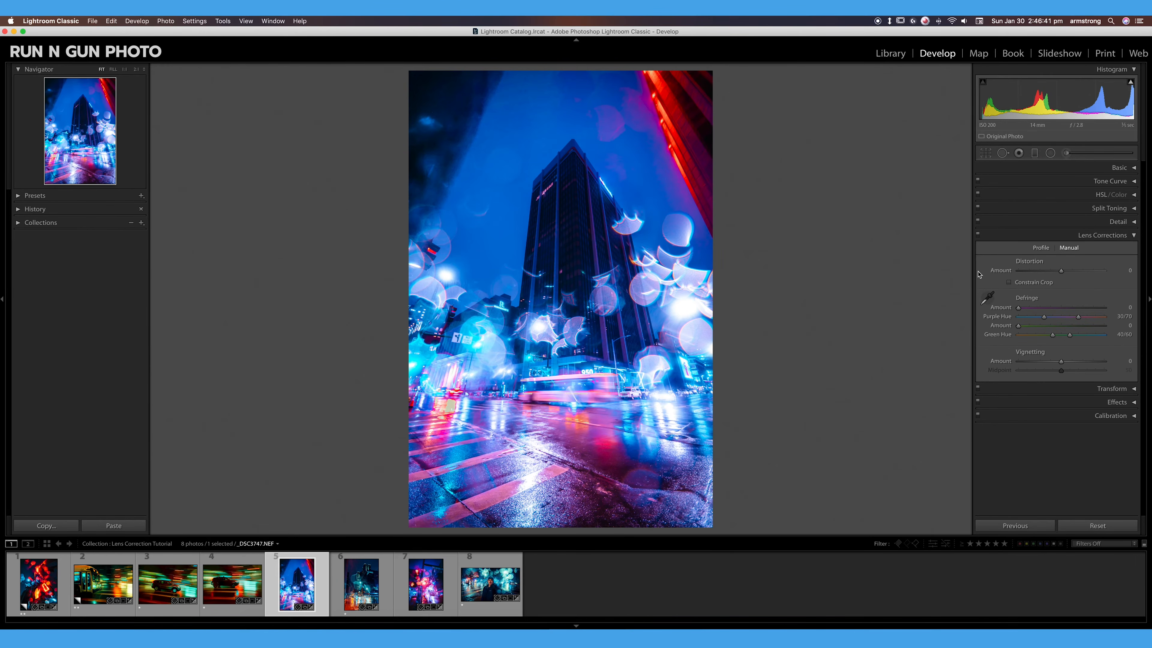
{"action": "left_click_drag", "start_coordinate": [1061, 271], "coordinate": [1069, 320]}
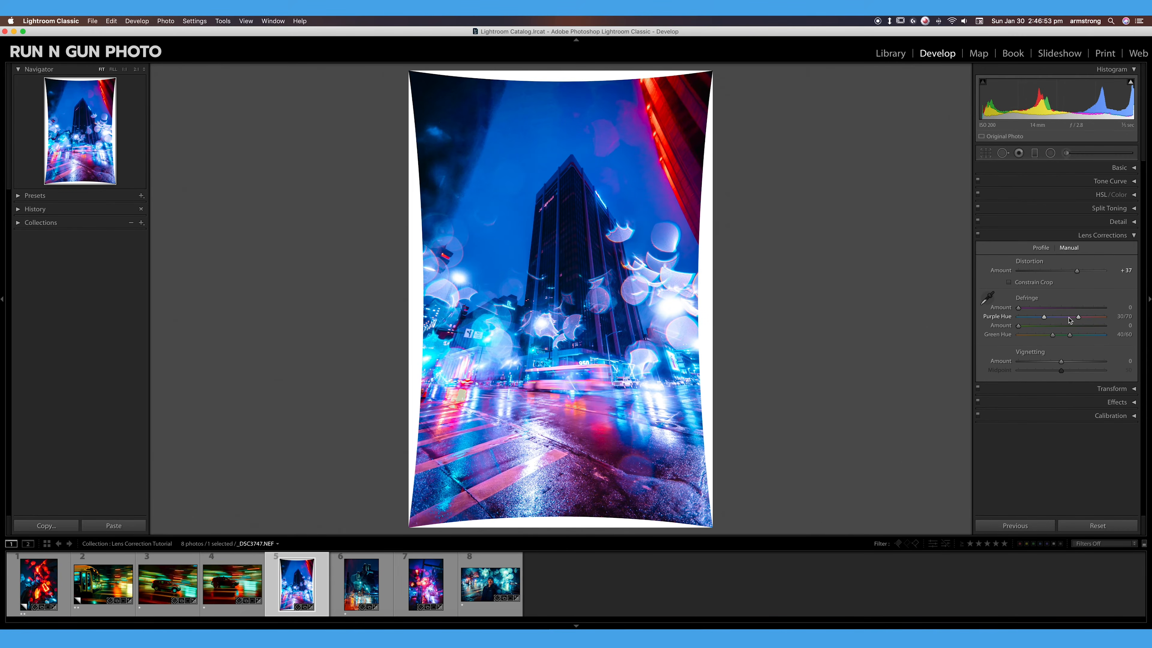
{"action": "left_click", "coordinate": [1035, 283]}
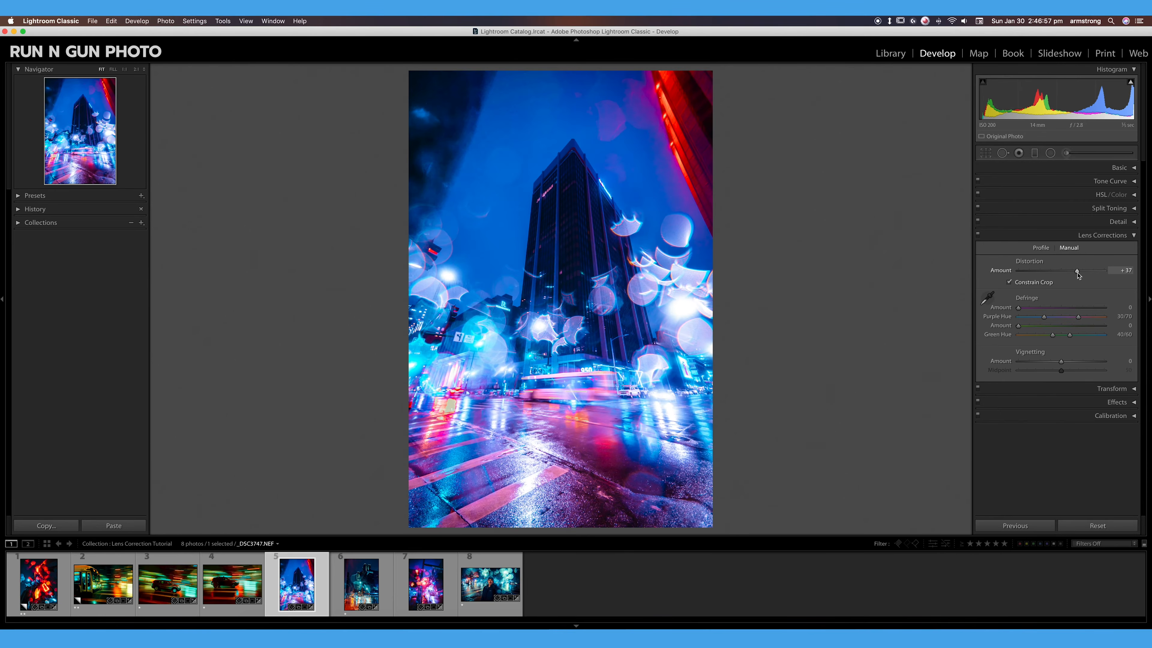
{"action": "mouse_move", "coordinate": [1077, 272]}
{"action": "left_mouse_down"}
{"action": "mouse_move", "coordinate": [1107, 277]}
{"action": "mouse_move", "coordinate": [1091, 290]}
{"action": "left_mouse_up"}
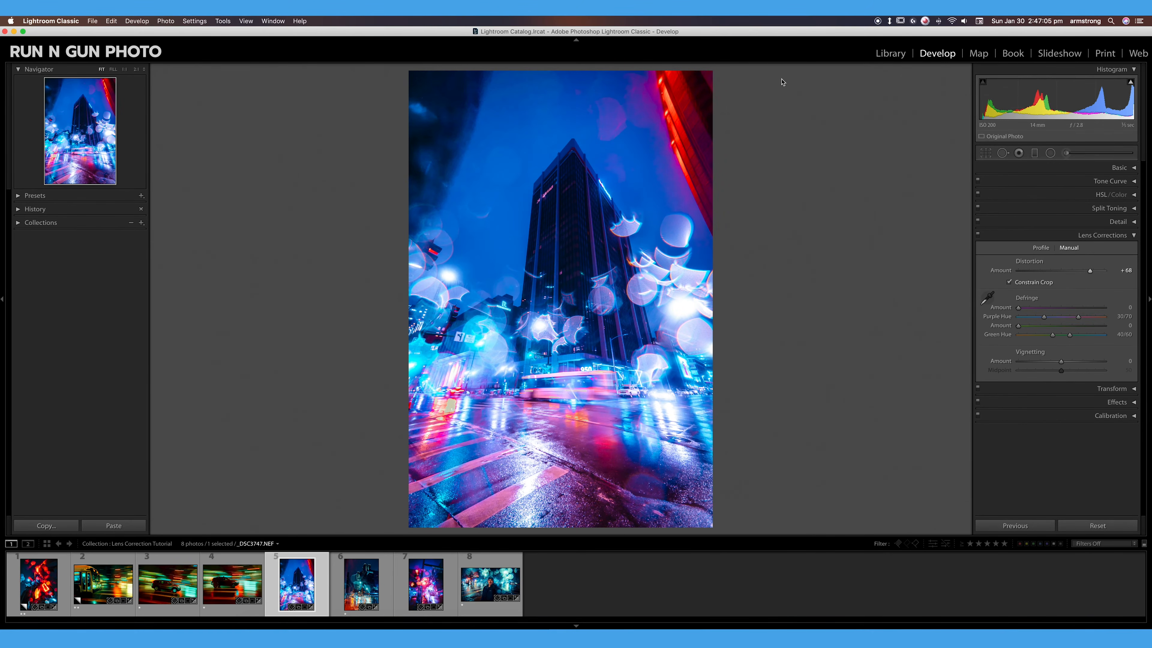
- Disable Constrain Crop, reset the manual distortion, try an amount of +42, and reset it again
{"action": "left_click", "coordinate": [1025, 283]}
{"action": "double_click", "coordinate": [1029, 262]}
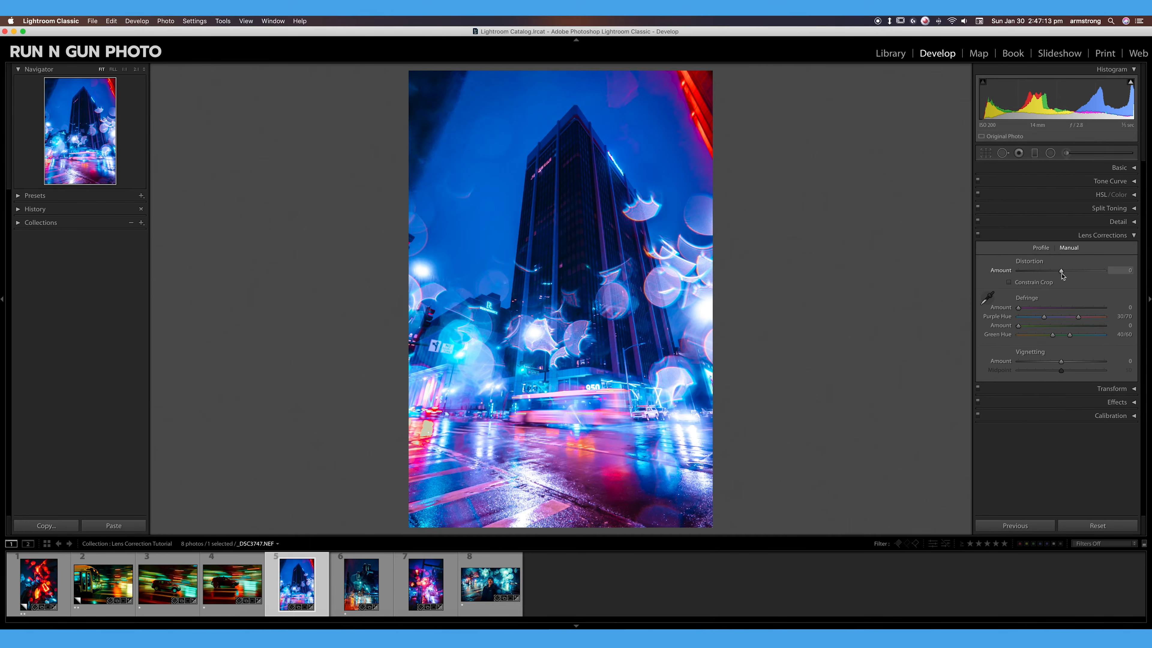
{"action": "mouse_move", "coordinate": [1062, 271]}
{"action": "left_mouse_down"}
{"action": "mouse_move", "coordinate": [1117, 281]}
{"action": "mouse_move", "coordinate": [1054, 282]}
{"action": "mouse_move", "coordinate": [1081, 281]}
{"action": "left_mouse_up"}
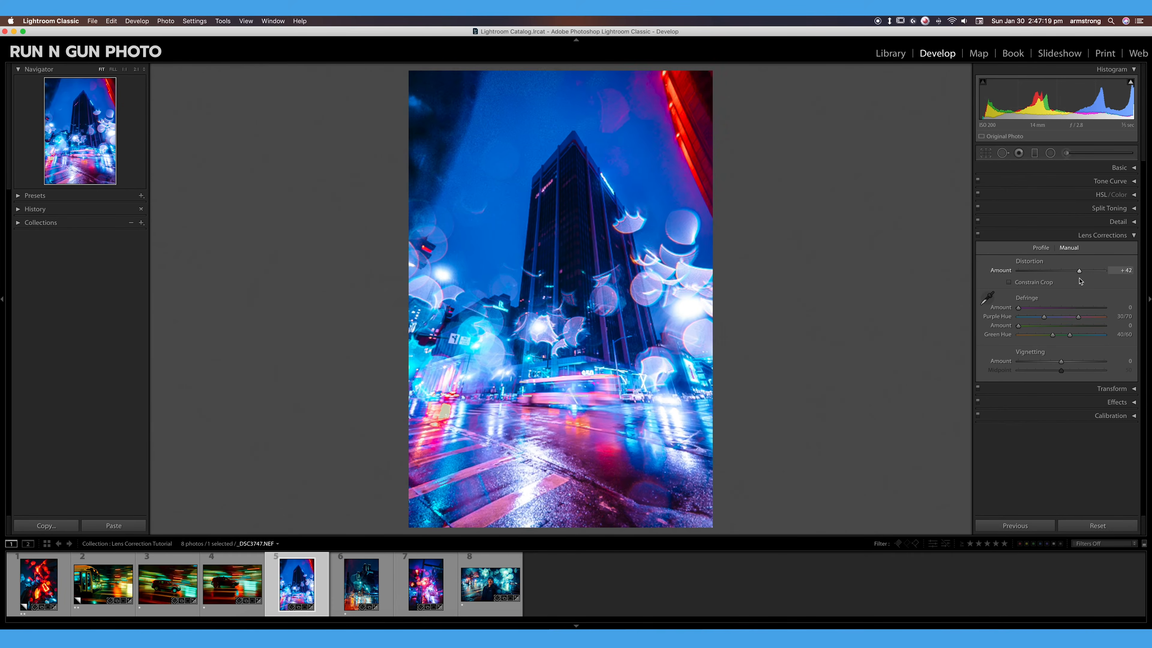
{"action": "double_click", "coordinate": [1042, 268]}
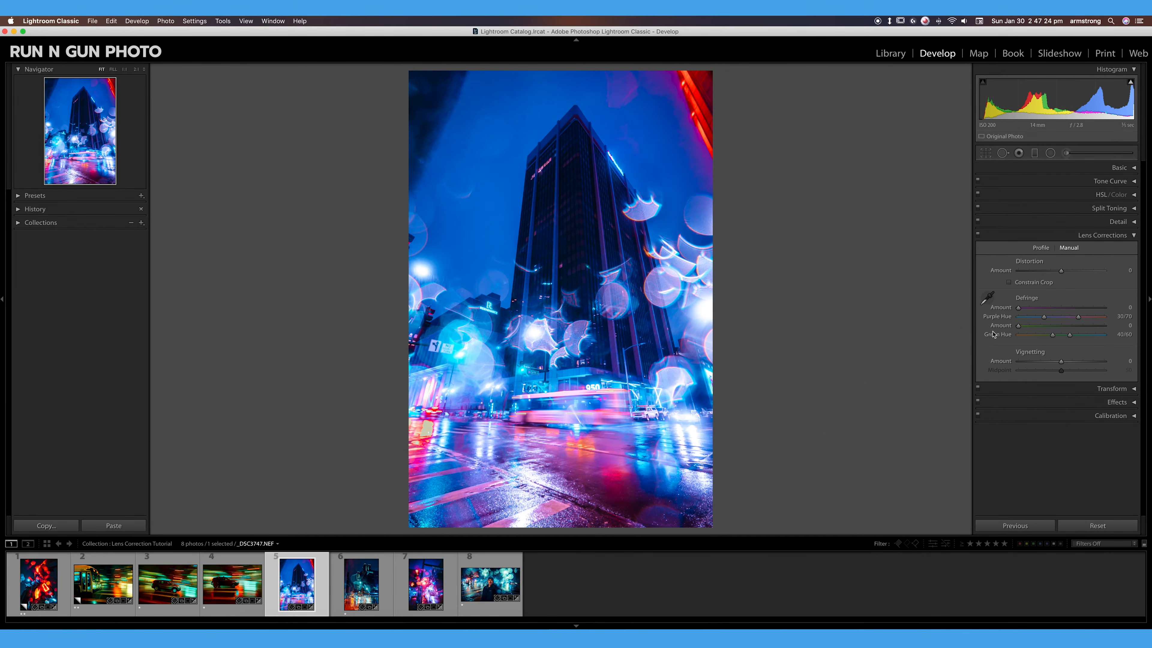
- Examine the fringing around the tower's bokeh up close, and set the purple defringe amount to 6 and Purple Hue to 51/91
{"action": "left_click", "coordinate": [644, 209]}
{"action": "left_click_drag", "start_coordinate": [708, 301], "coordinate": [519, 229]}
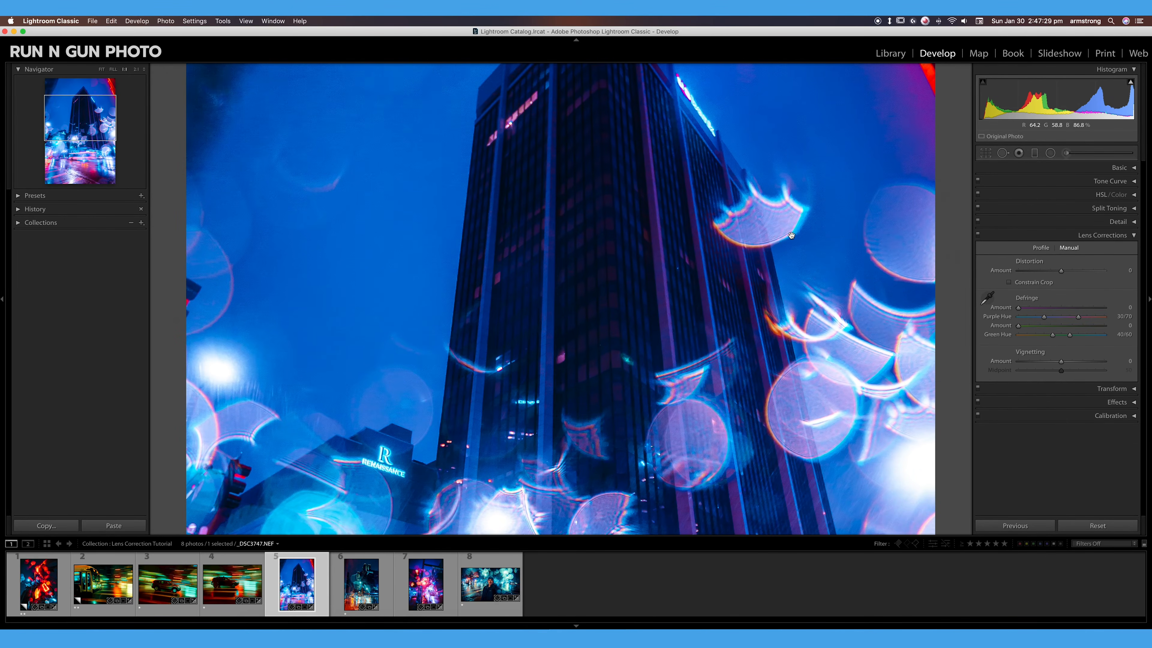
{"action": "left_click_drag", "start_coordinate": [784, 424], "coordinate": [780, 297]}
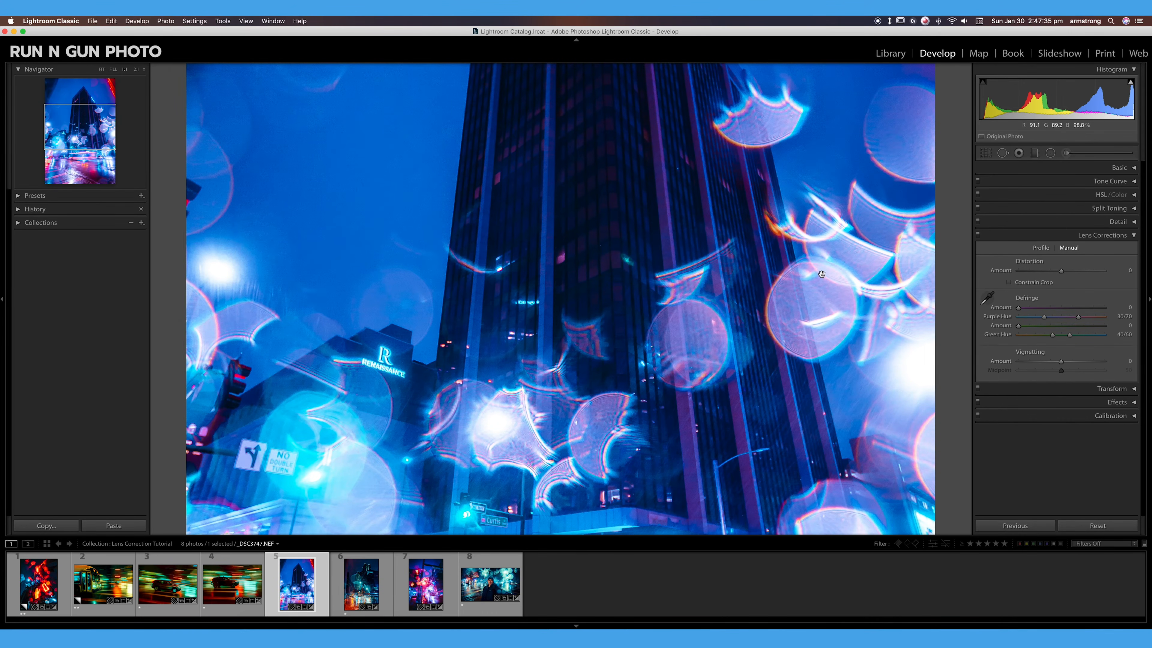
{"action": "left_click_drag", "start_coordinate": [753, 308], "coordinate": [793, 323]}
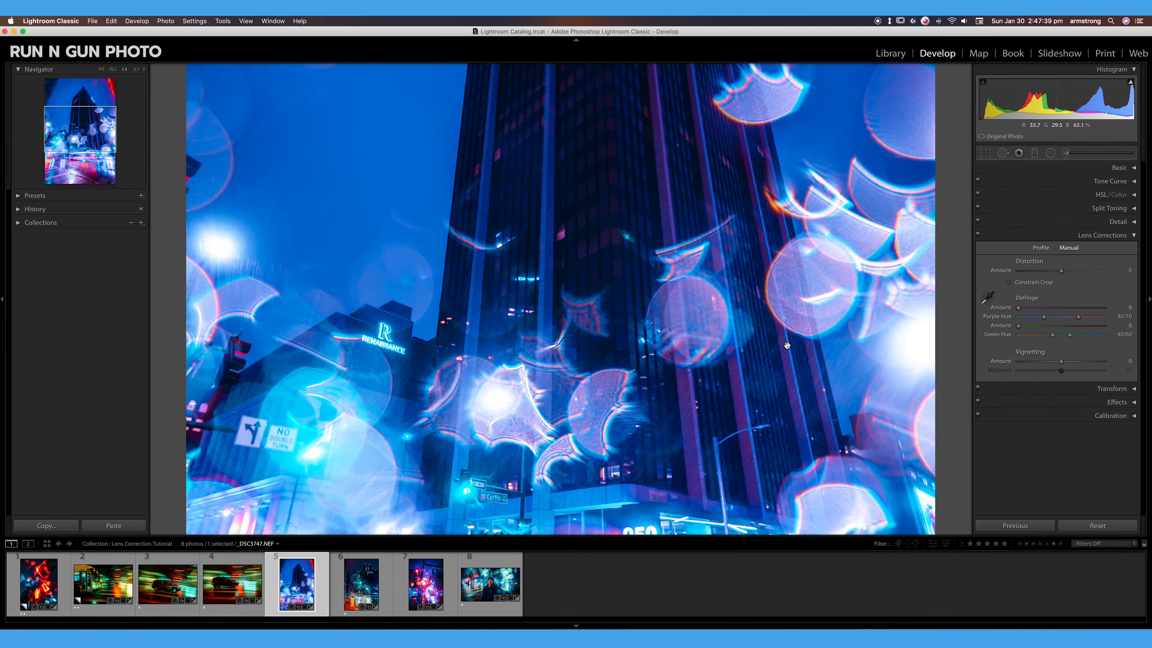
{"action": "left_click_drag", "start_coordinate": [807, 412], "coordinate": [812, 393]}
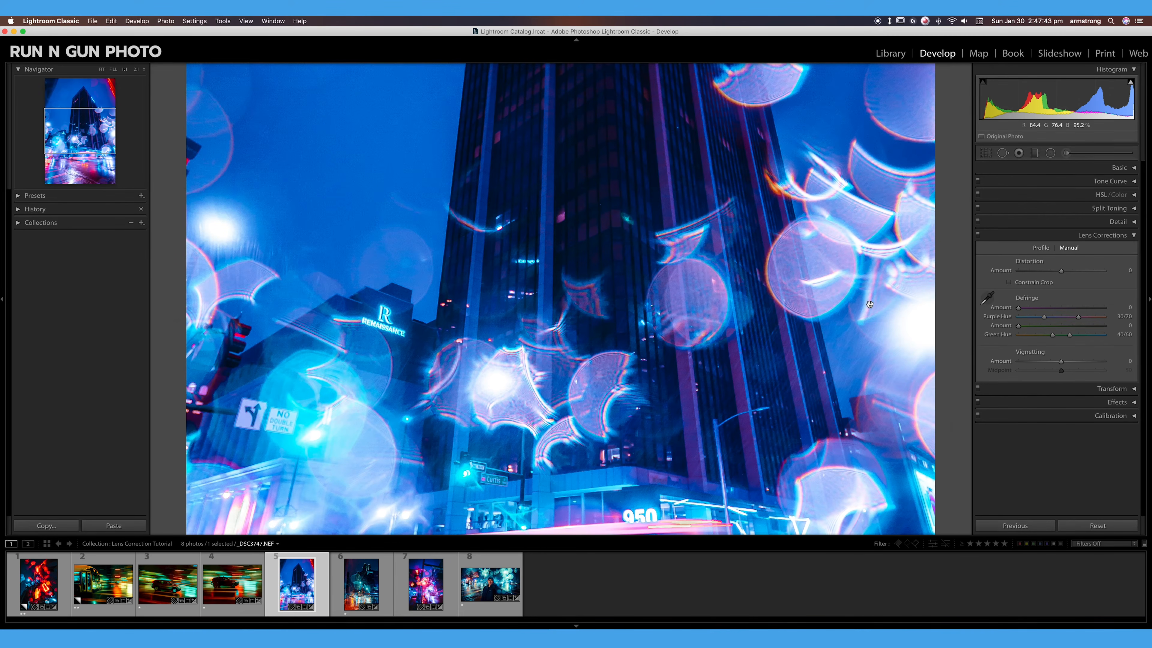
{"action": "left_click_drag", "start_coordinate": [1019, 308], "coordinate": [1064, 322]}
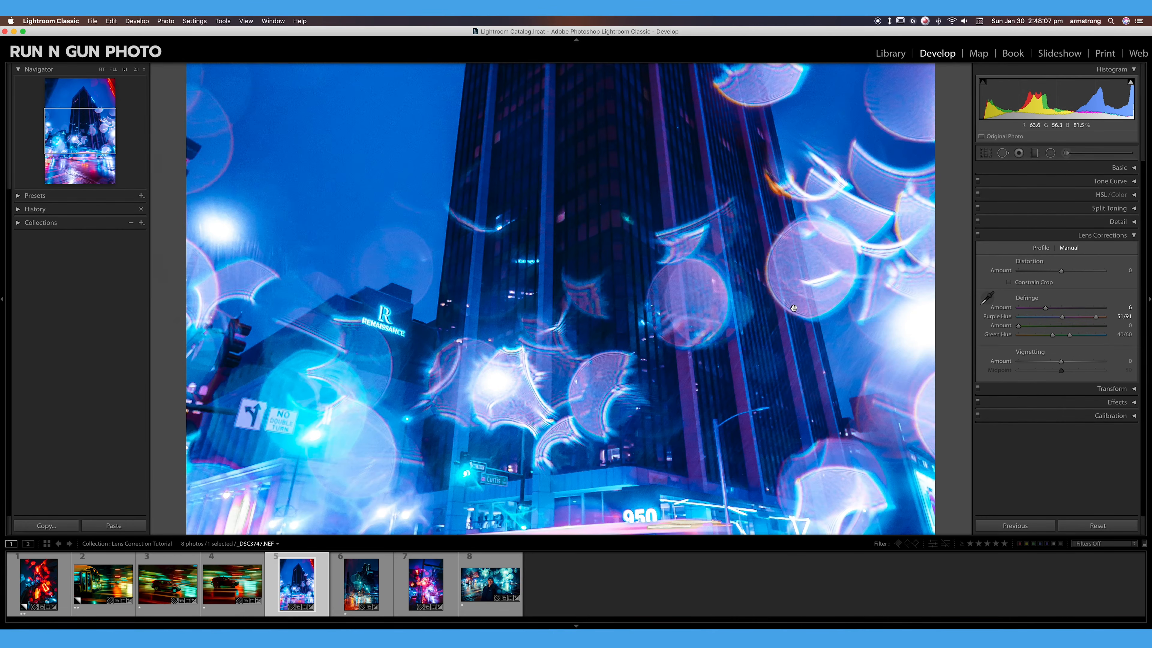
{"action": "left_click_drag", "start_coordinate": [456, 438], "coordinate": [680, 461]}
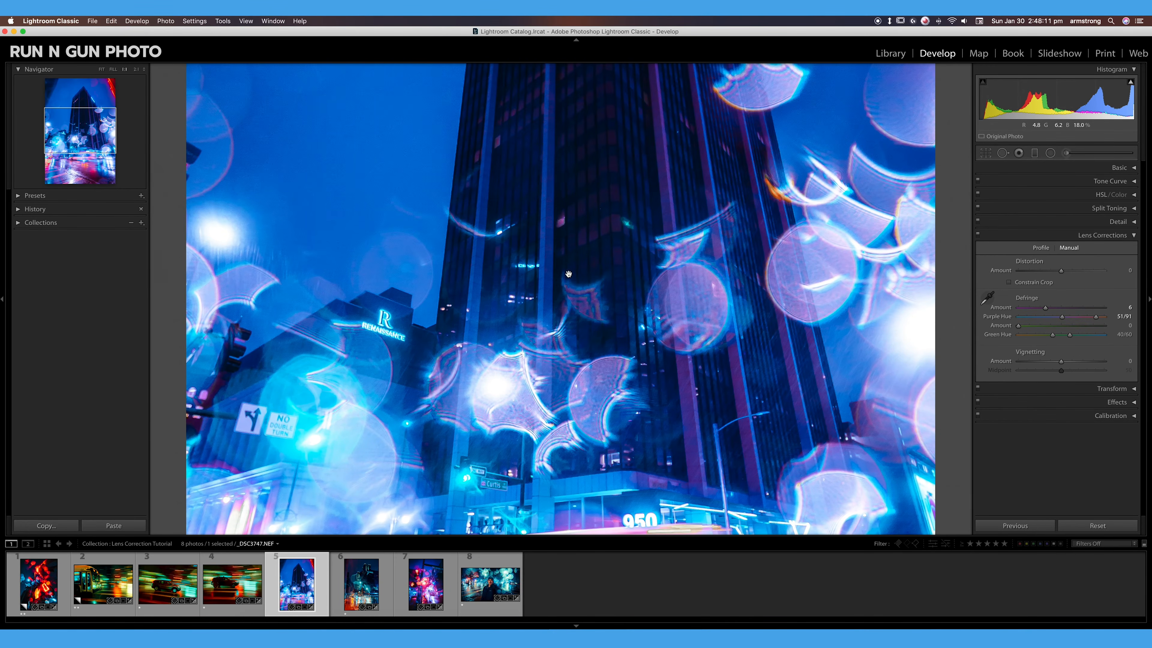
- Set the green defringe amount to 5 and Green Hue to 40/86, and examine the street around the bus
{"action": "left_click_drag", "start_coordinate": [1018, 326], "coordinate": [1092, 336]}
{"action": "scroll", "coordinate": [653, 377], "scroll_direction": "down", "scroll_amount": 6}
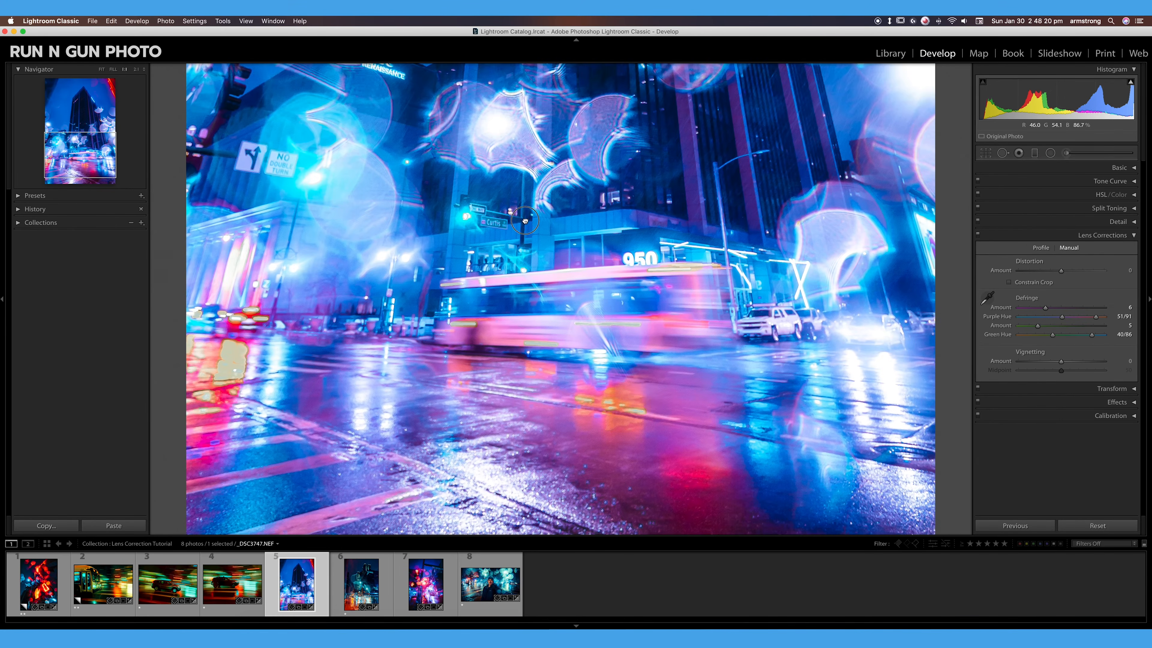
{"action": "scroll", "coordinate": [646, 363], "scroll_direction": "down", "scroll_amount": 1}
{"action": "left_click_drag", "start_coordinate": [646, 356], "coordinate": [645, 352]}
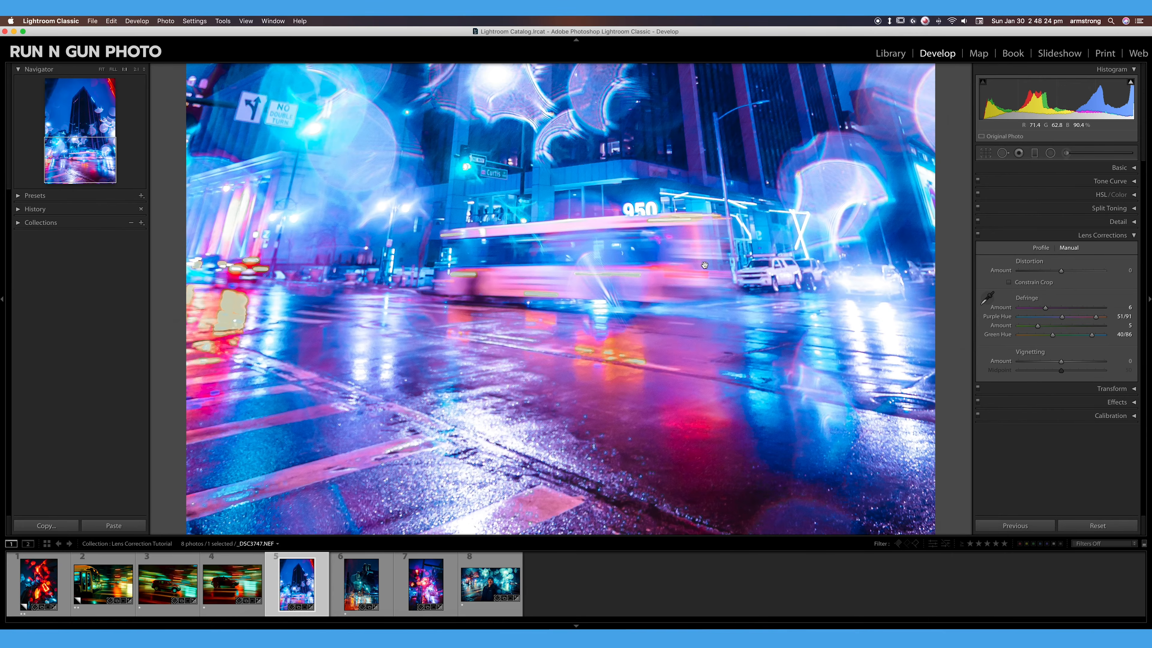
- Compare the street around the bus with the lens corrections off and on, and look at the tower's bokeh again
{"action": "left_click", "coordinate": [978, 234]}
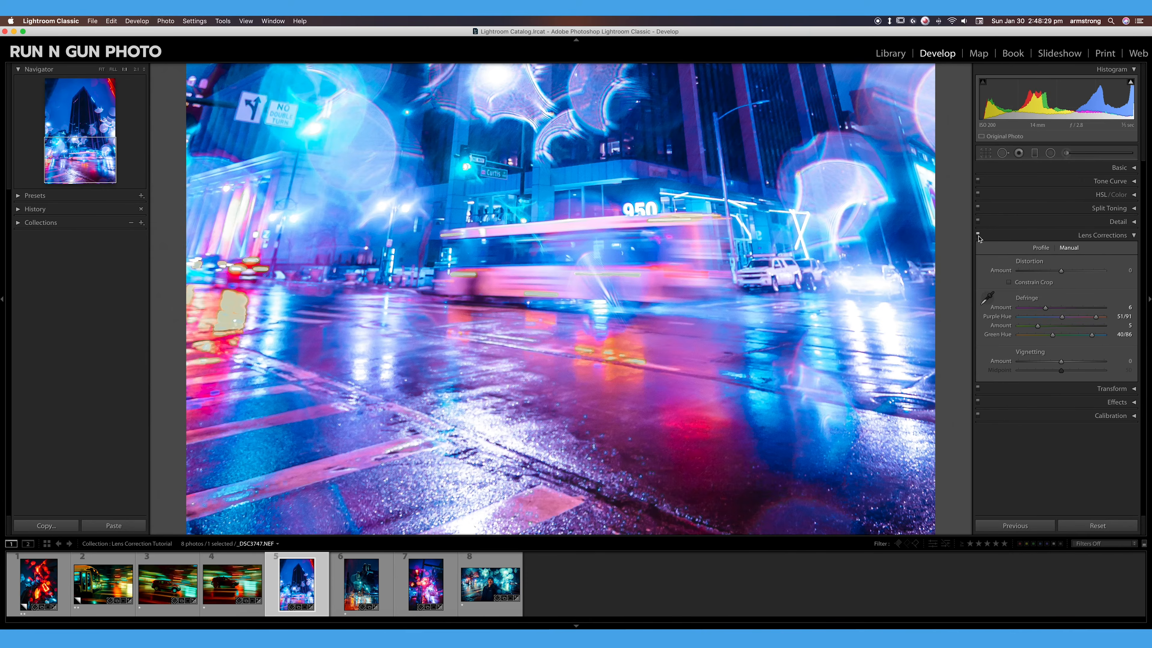
{"action": "left_click", "coordinate": [978, 235]}
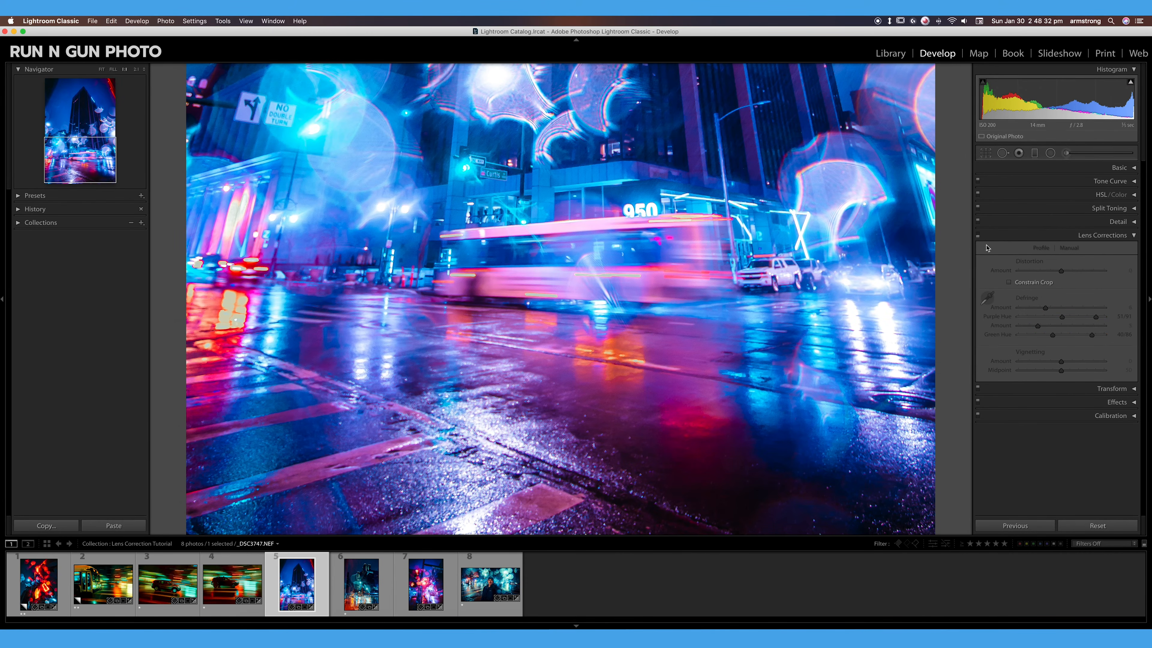
{"action": "left_click", "coordinate": [978, 235]}
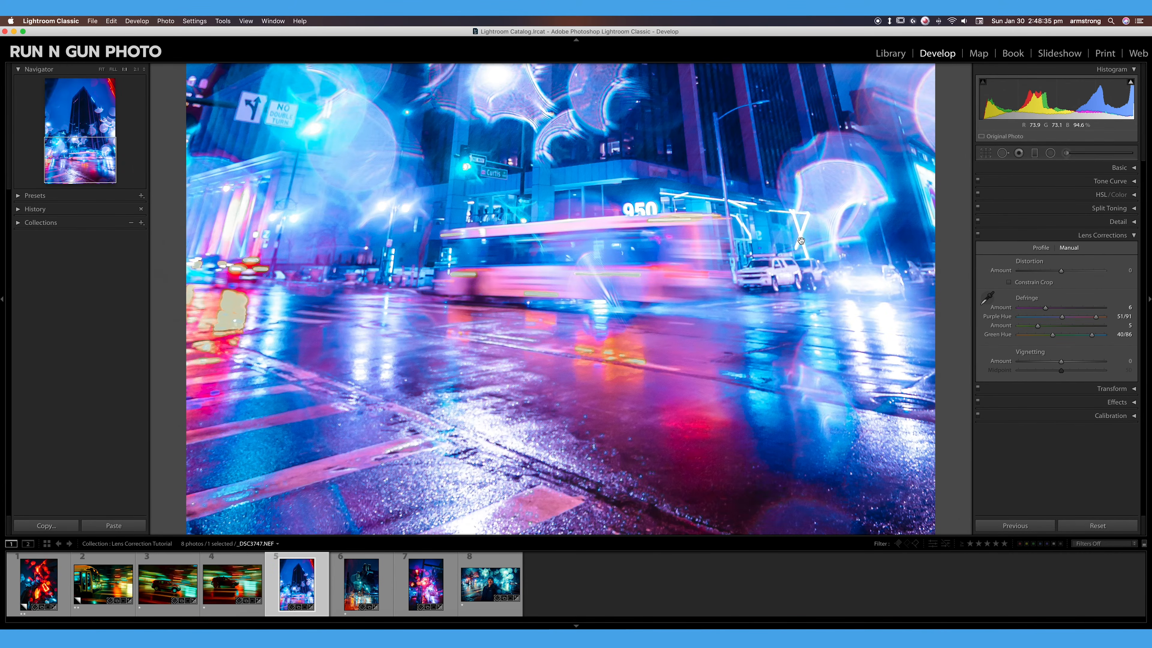
{"action": "left_click_drag", "start_coordinate": [798, 123], "coordinate": [807, 431]}
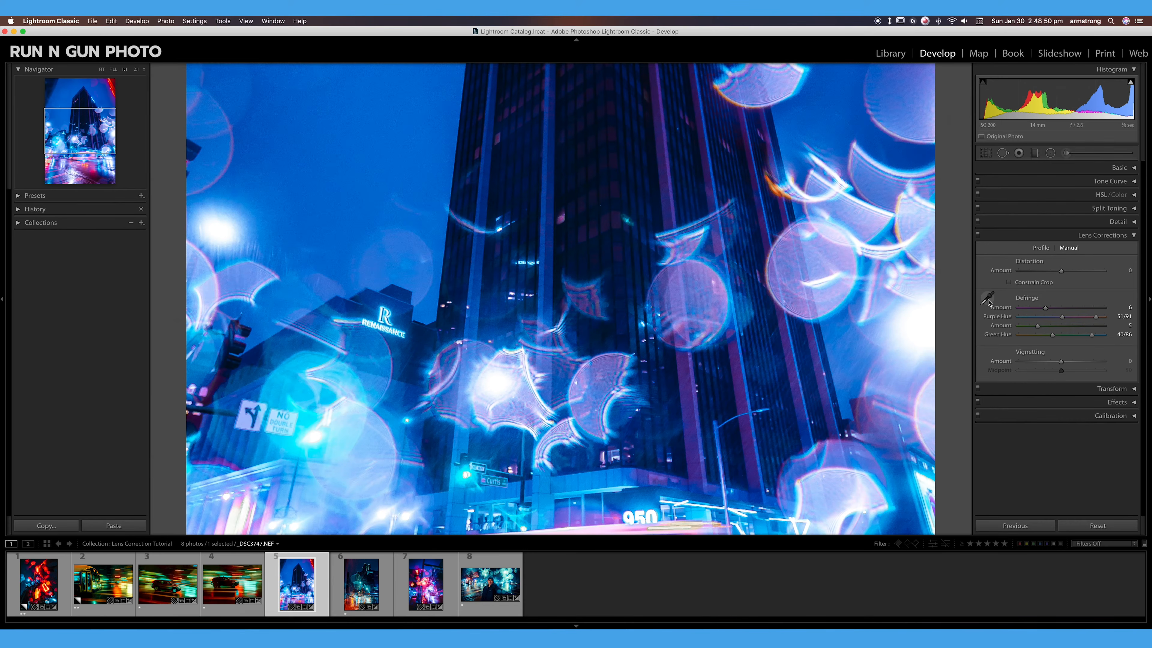
- Reset the purple and green defringe settings, and sample a purple fringe color from the bokeh edges with the defringe eyedropper
{"action": "double_click", "coordinate": [996, 307]}
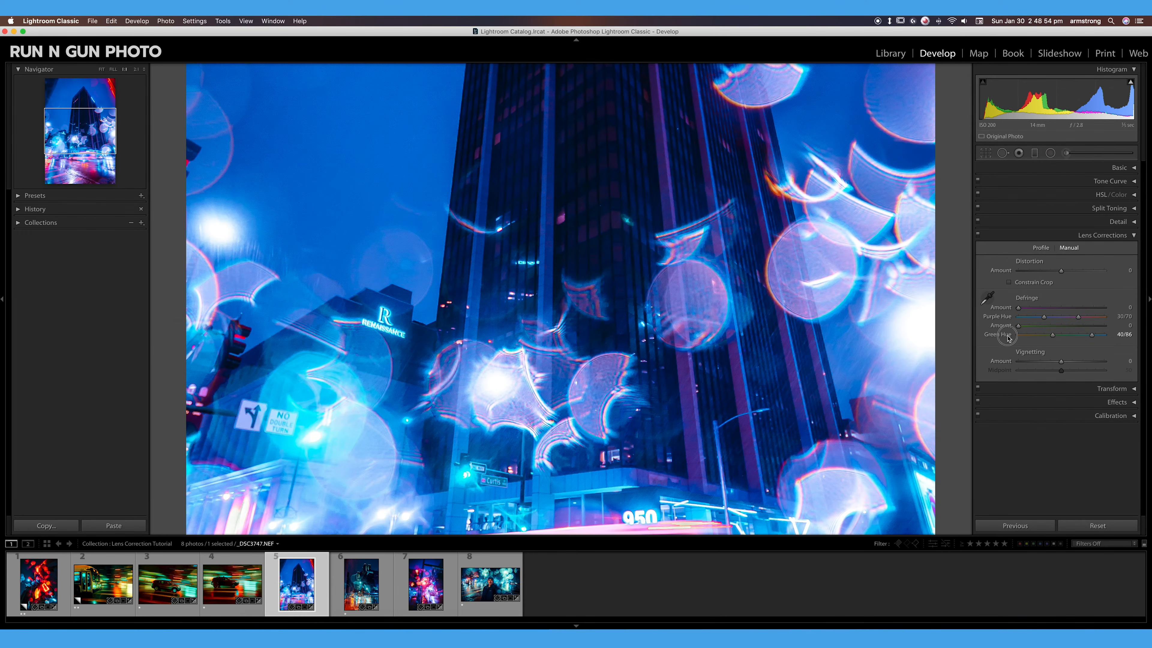
{"action": "double_click", "coordinate": [998, 334]}
{"action": "left_click", "coordinate": [987, 298]}
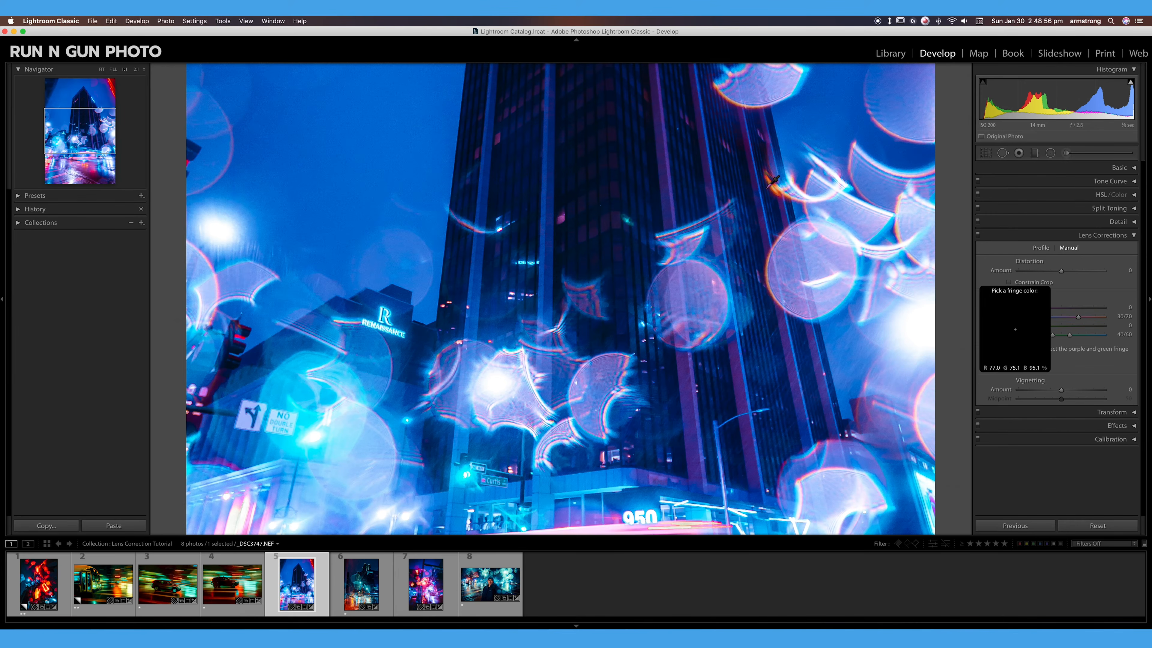
{"action": "left_click", "coordinate": [775, 245]}
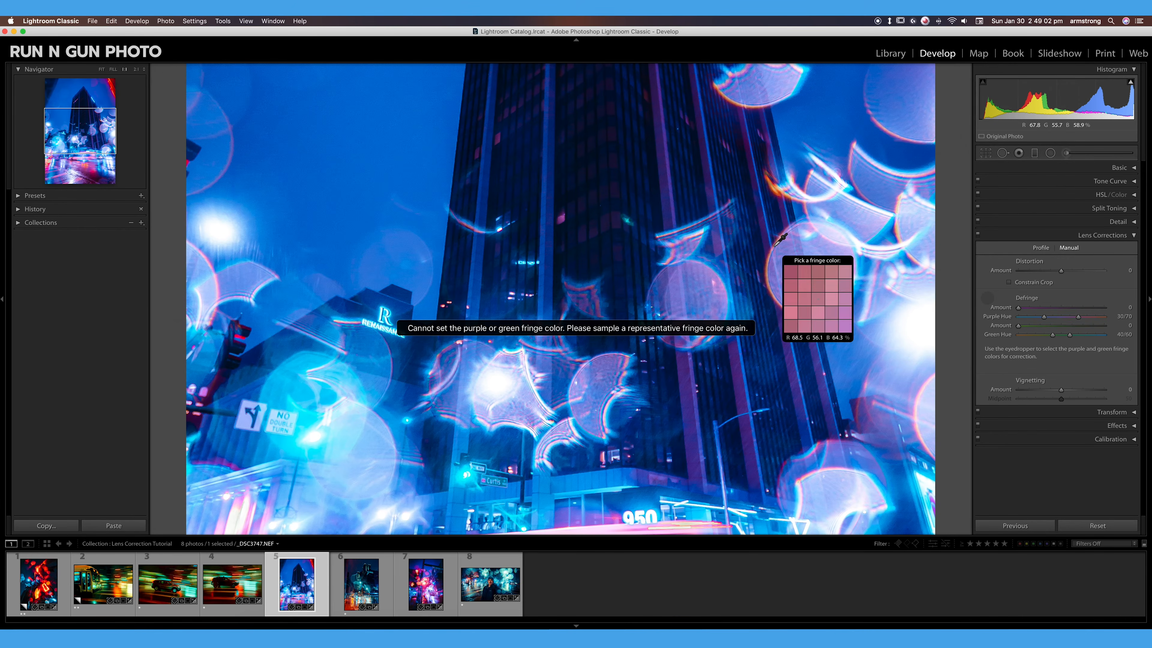
{"action": "left_click", "coordinate": [750, 108]}
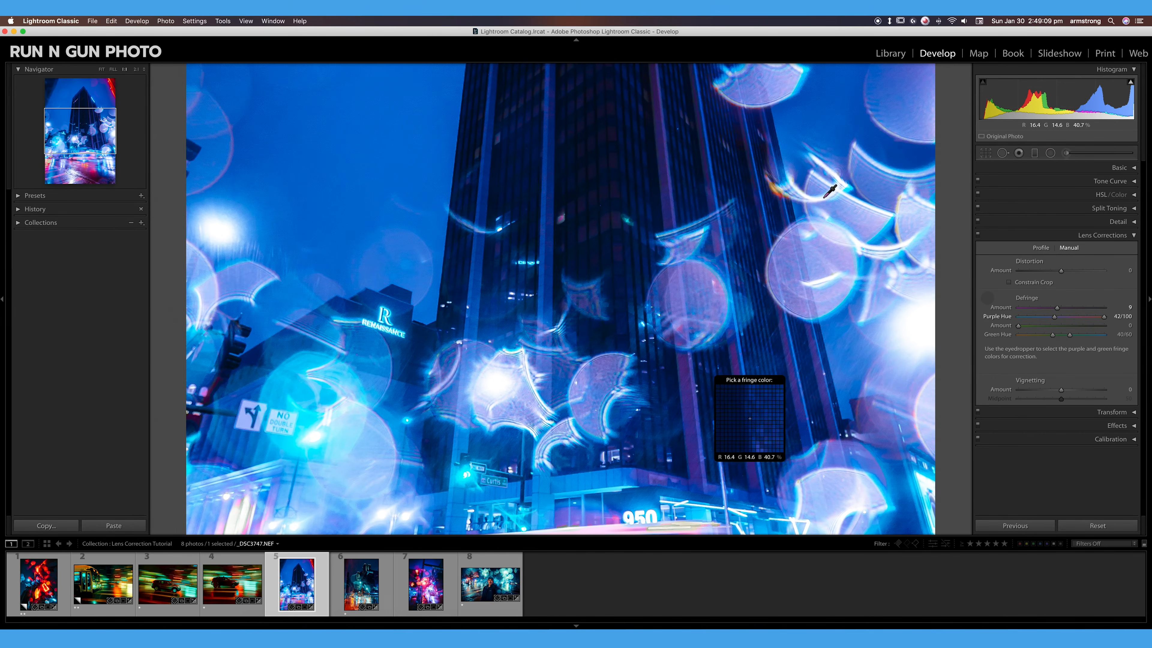
{"action": "key", "text": "Escape"}
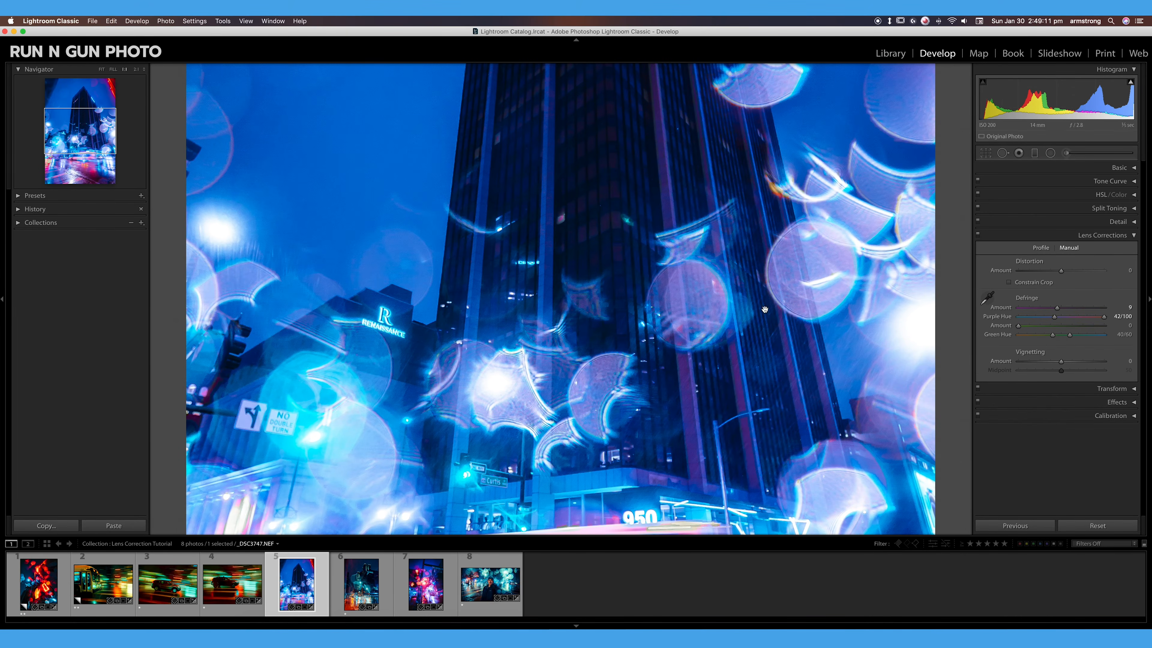
- Compare the street around the bus and the tower's bokeh with the lens corrections off and on
{"action": "left_click_drag", "start_coordinate": [683, 401], "coordinate": [663, 98]}
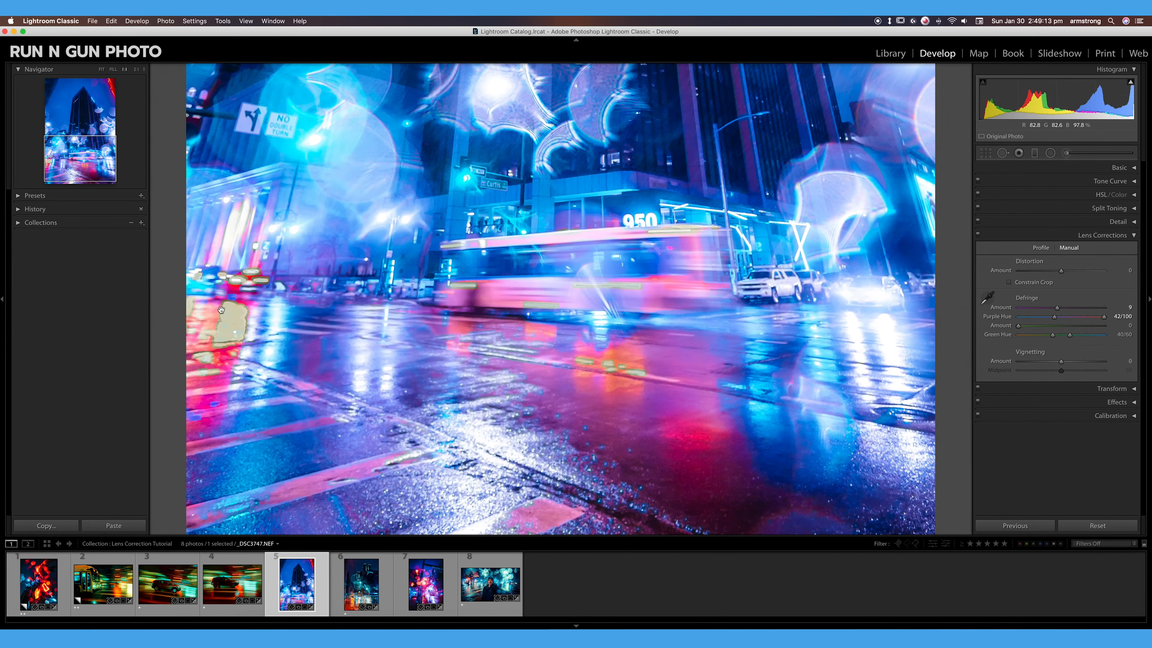
{"action": "left_click", "coordinate": [978, 234]}
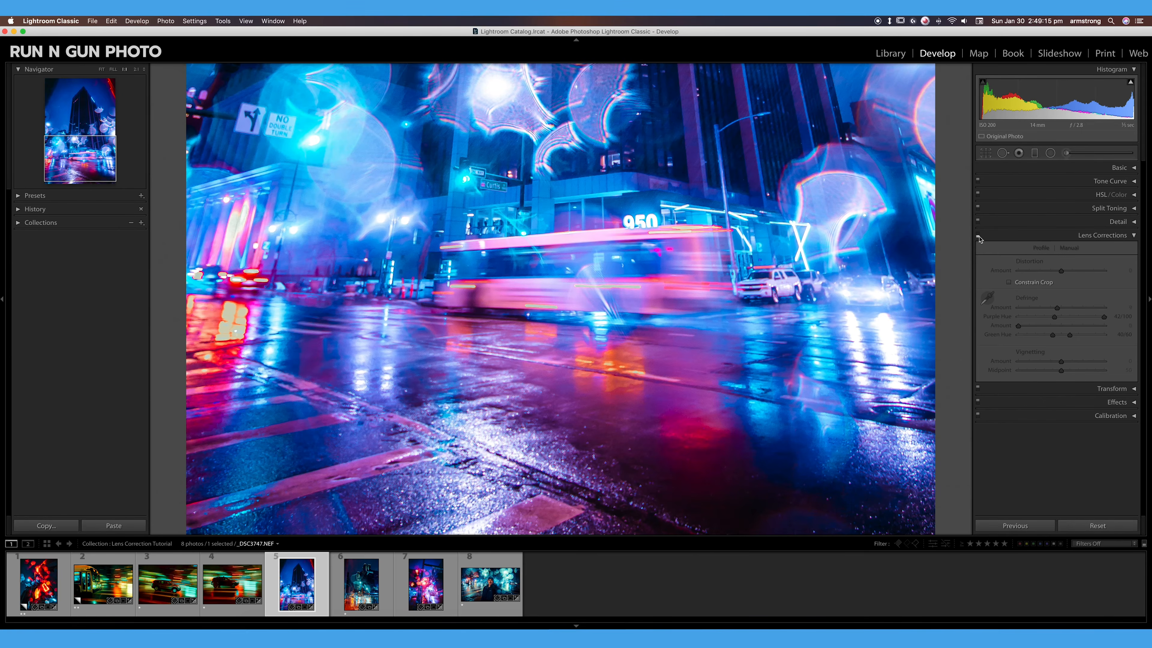
{"action": "left_click", "coordinate": [978, 234]}
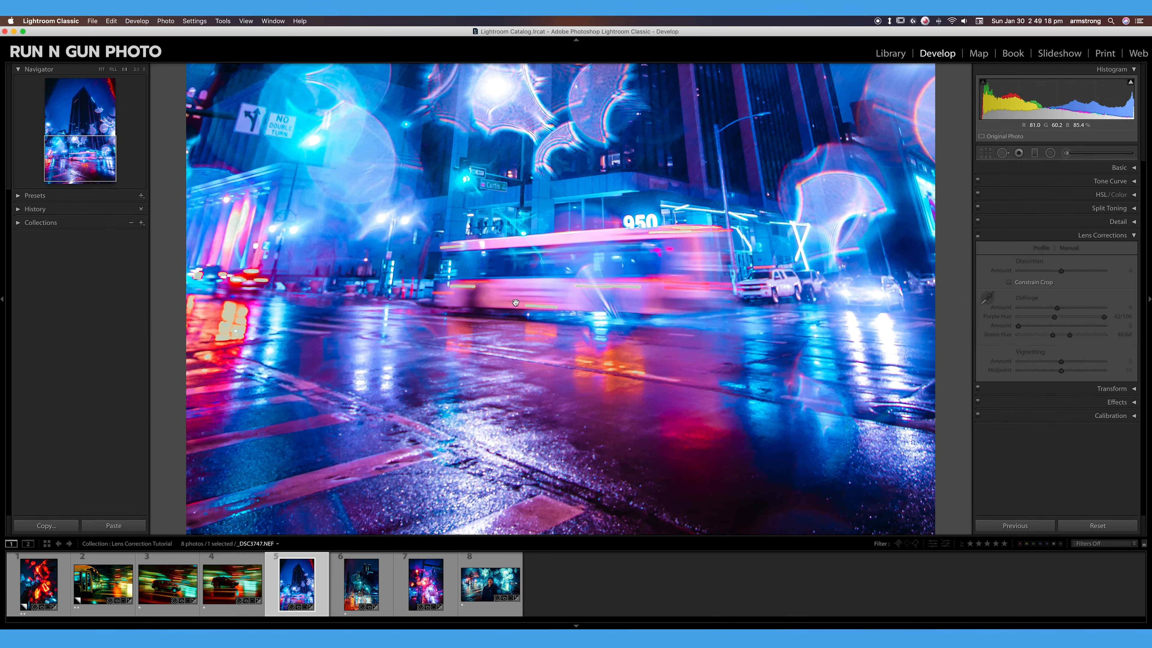
{"action": "left_click_drag", "start_coordinate": [376, 292], "coordinate": [361, 514]}
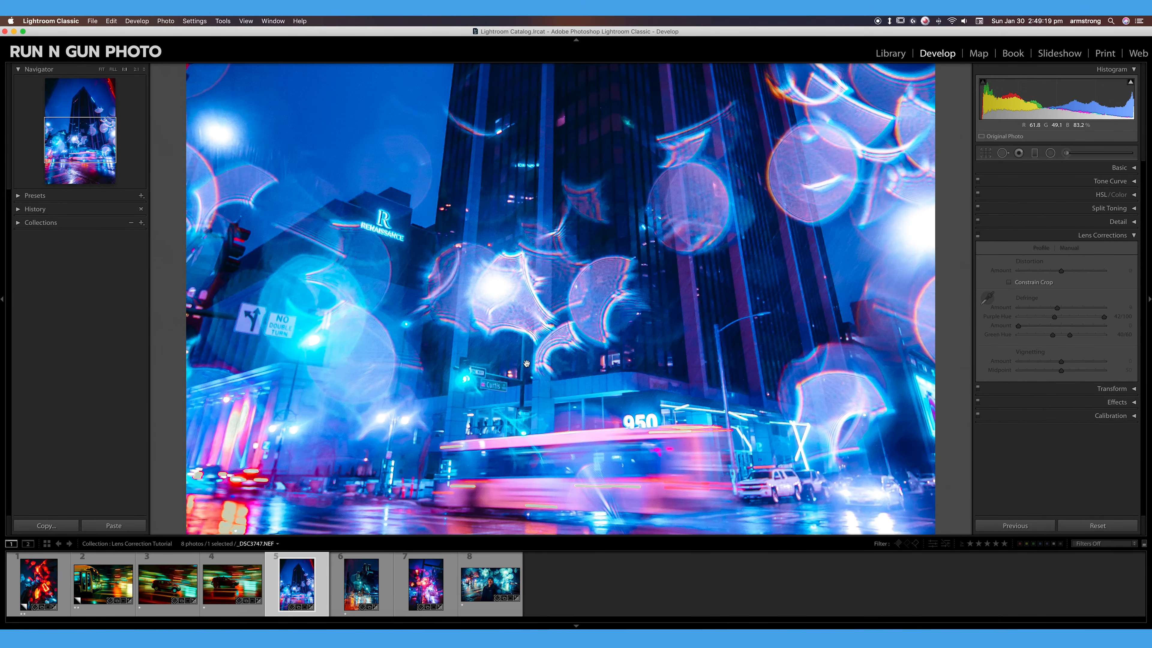
{"action": "left_click", "coordinate": [979, 234]}
- Reset all defringe settings to their defaults and fit the whole photo in view
{"action": "double_click", "coordinate": [1029, 299]}
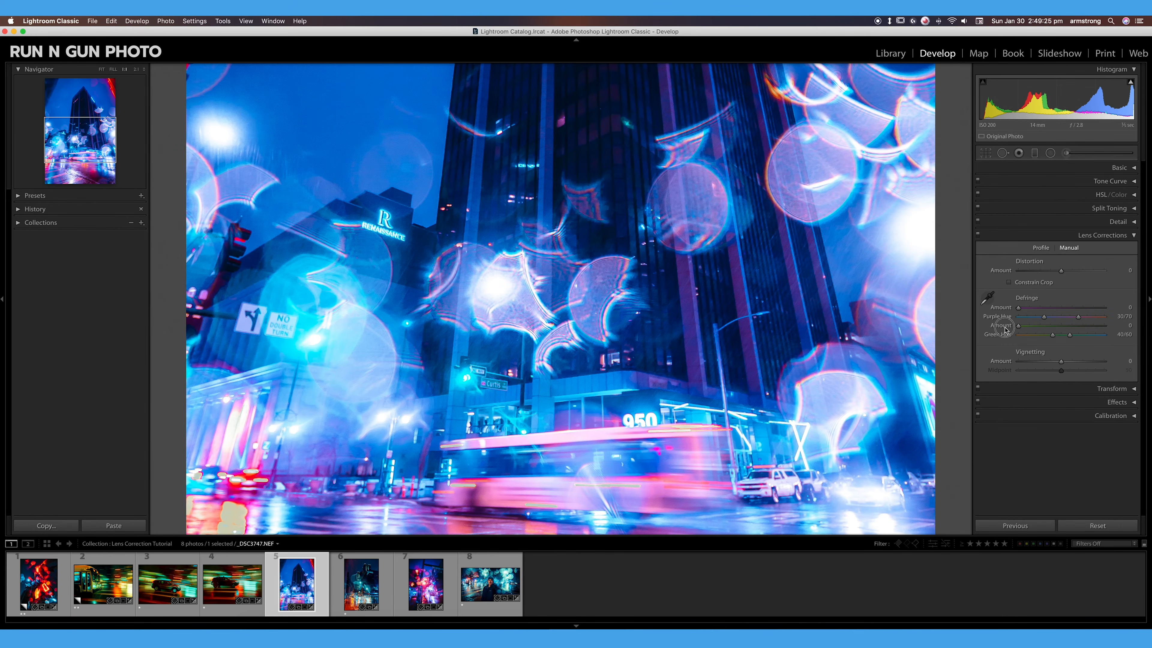
{"action": "left_click", "coordinate": [721, 314]}
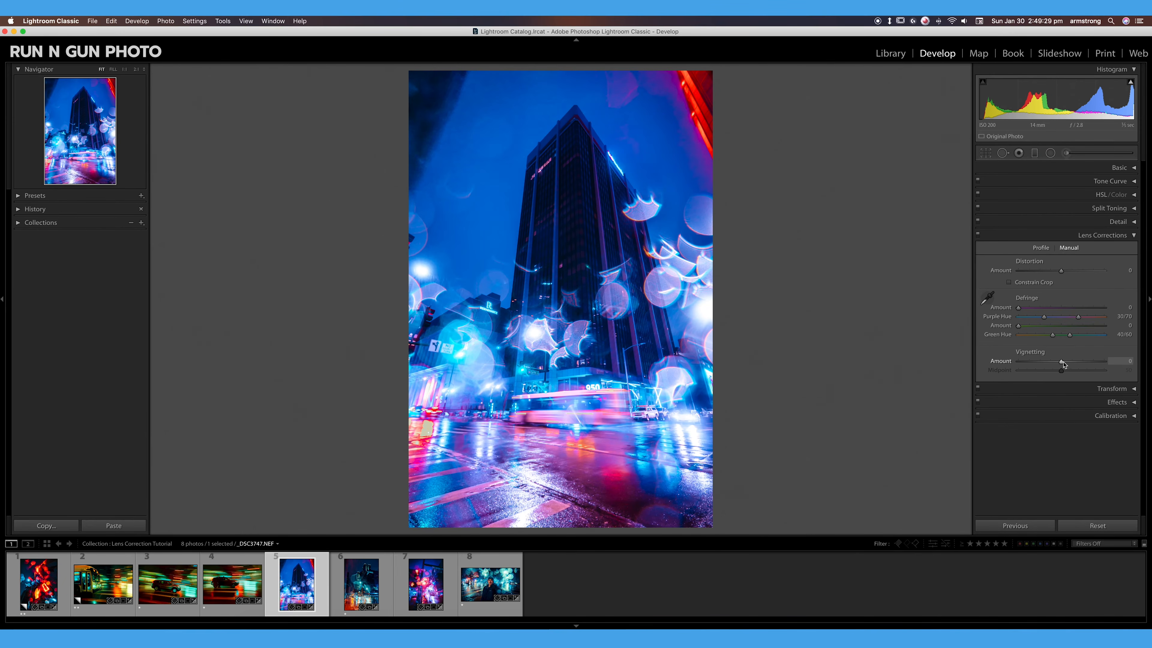
- Try a darkening lens vignetting amount of -87, and settle on an amount of +59 with a midpoint of 20
{"action": "left_click_drag", "start_coordinate": [1063, 362], "coordinate": [1024, 362]}
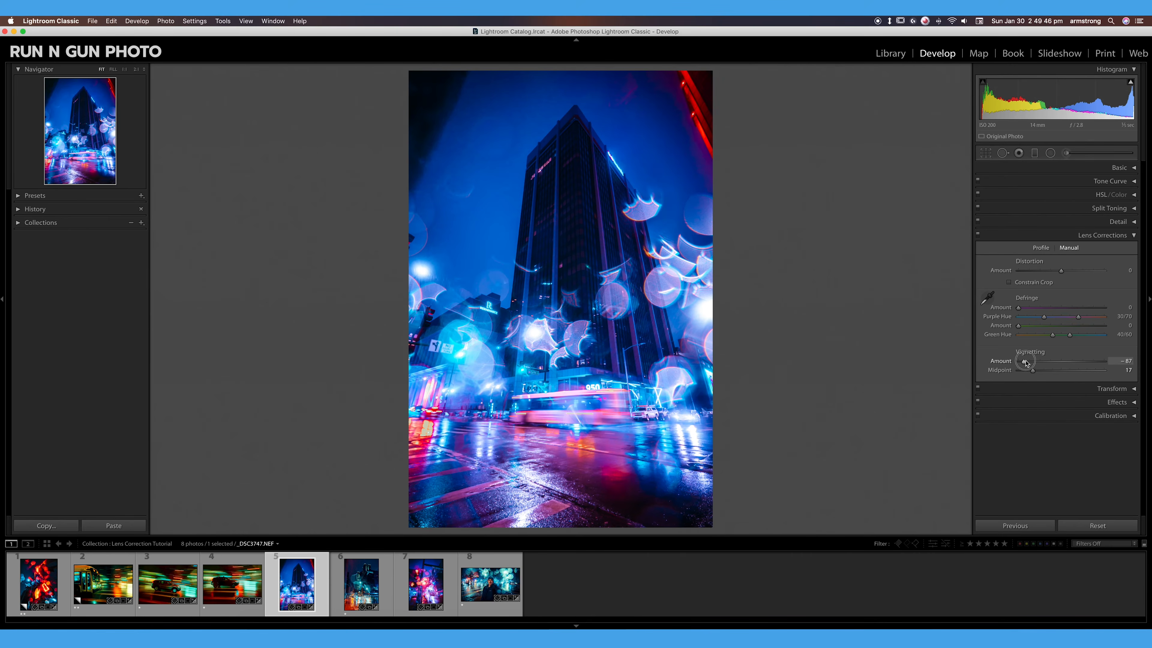
{"action": "left_click_drag", "start_coordinate": [1026, 362], "coordinate": [1082, 367]}
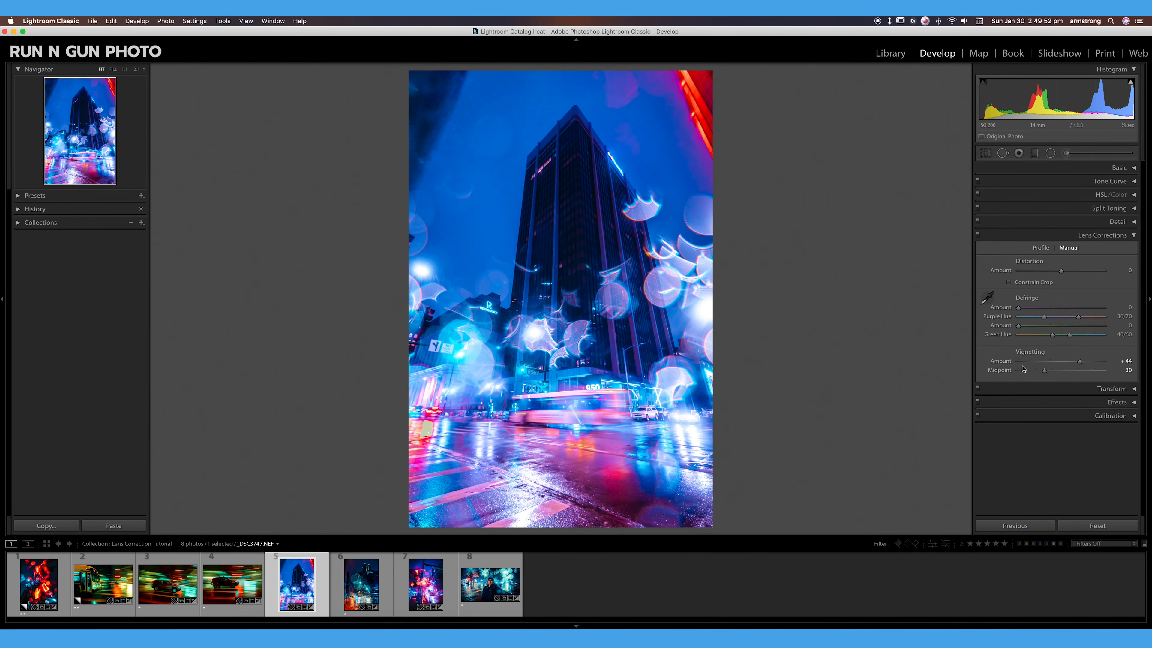
{"action": "left_click_drag", "start_coordinate": [1084, 361], "coordinate": [1036, 373]}
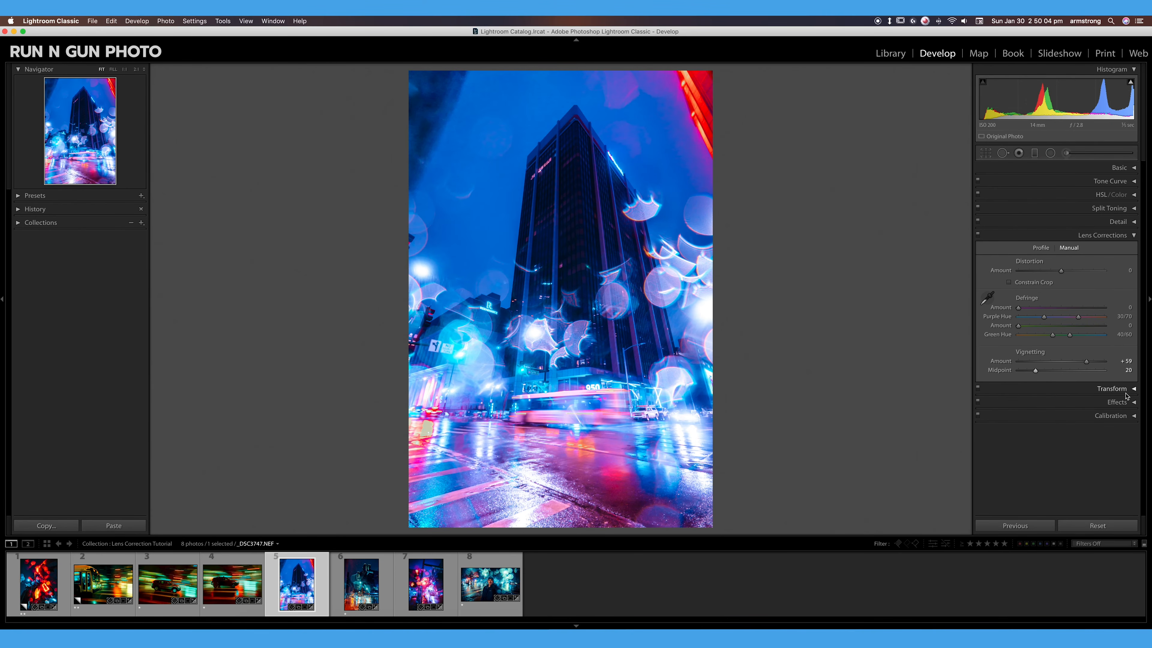
- Look at the Post-Crop Vignetting settings under Effects for comparison with the lens vignetting
{"action": "left_click", "coordinate": [1095, 400]}
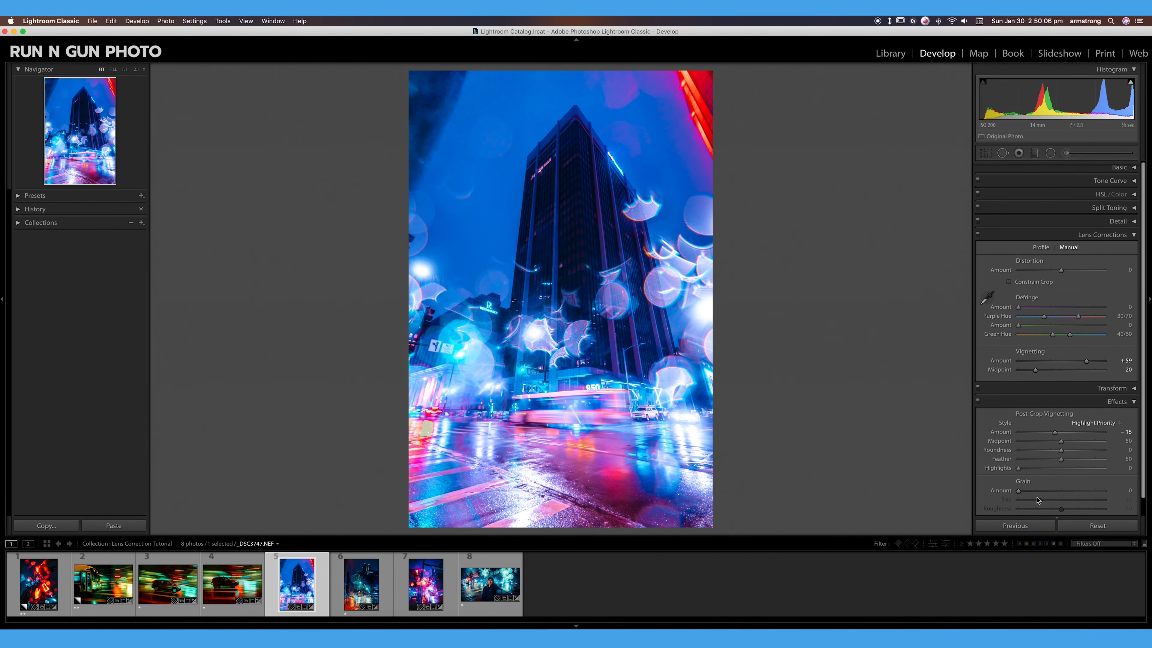
{"action": "left_click", "coordinate": [1135, 403]}
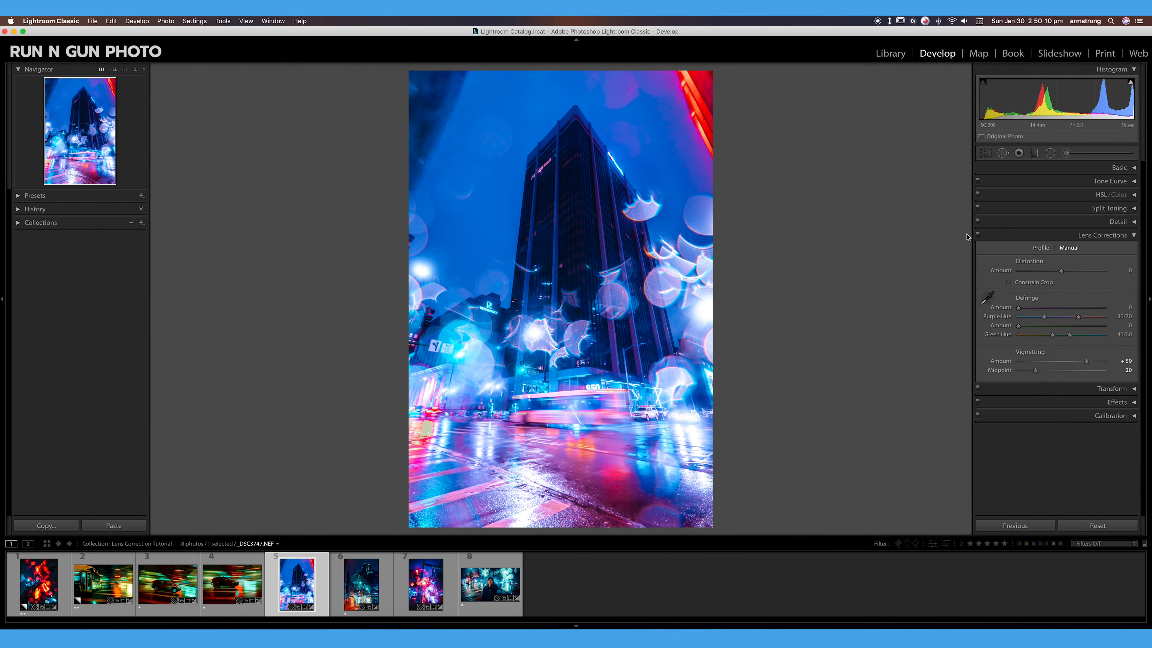
- Compare the whole photo with the lens corrections off and on, and show its lens profile settings
{"action": "left_click", "coordinate": [978, 236]}
{"action": "left_click", "coordinate": [978, 235]}
{"action": "left_click", "coordinate": [1042, 249]}
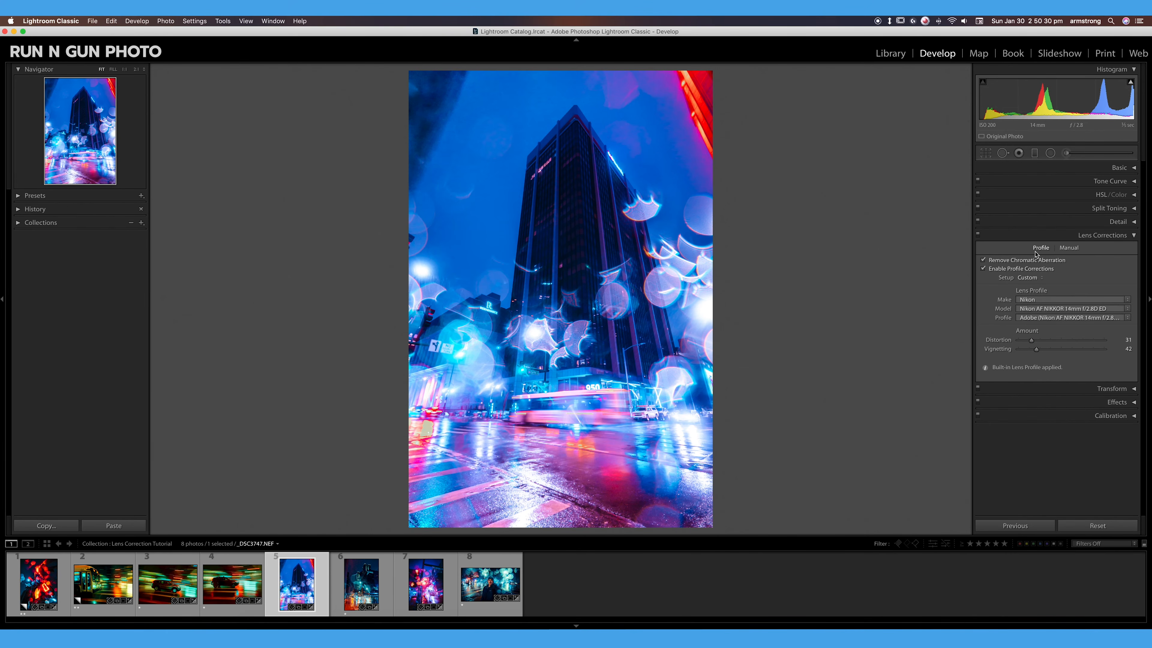